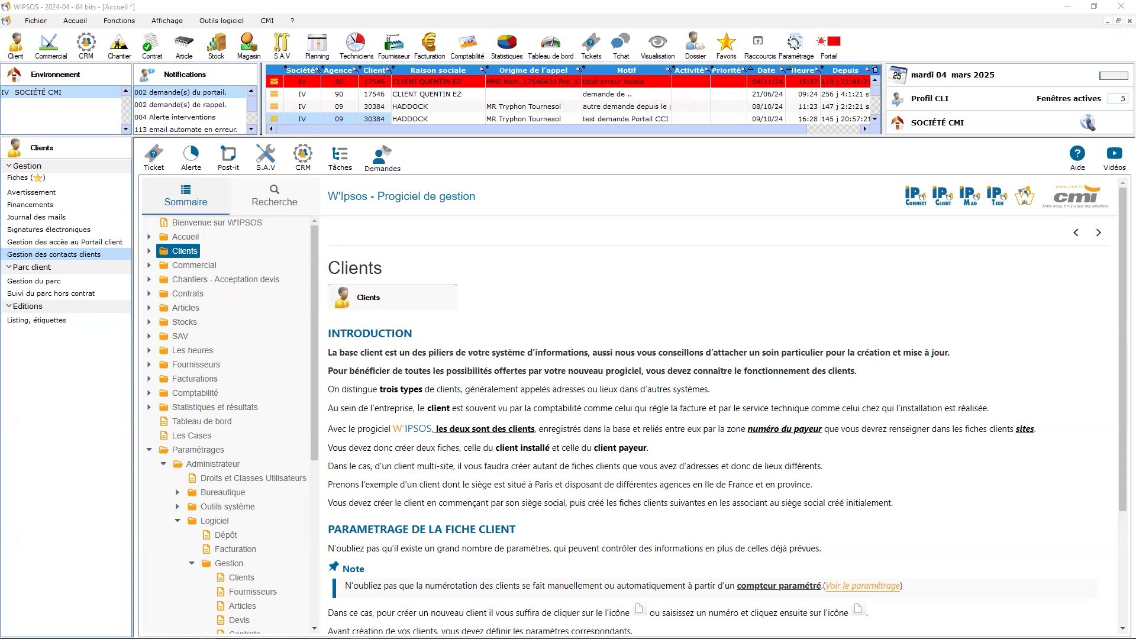
Step: Open the access rights in the administrator's Administration settings and select the class ACHAT-LOG
left_click(795, 44)
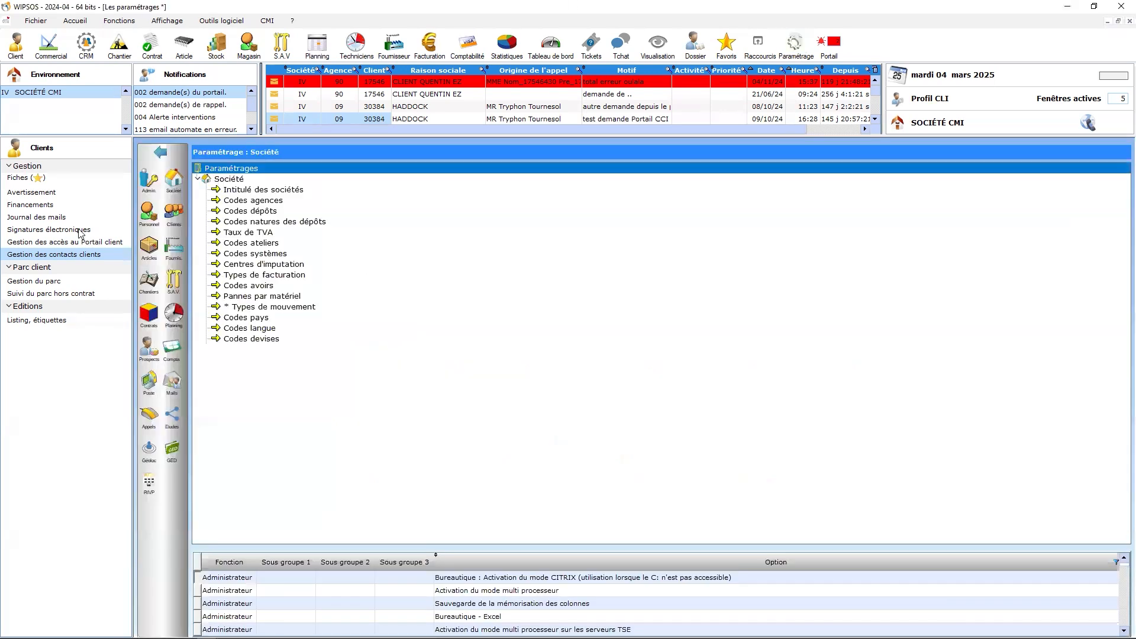
left_click(151, 179)
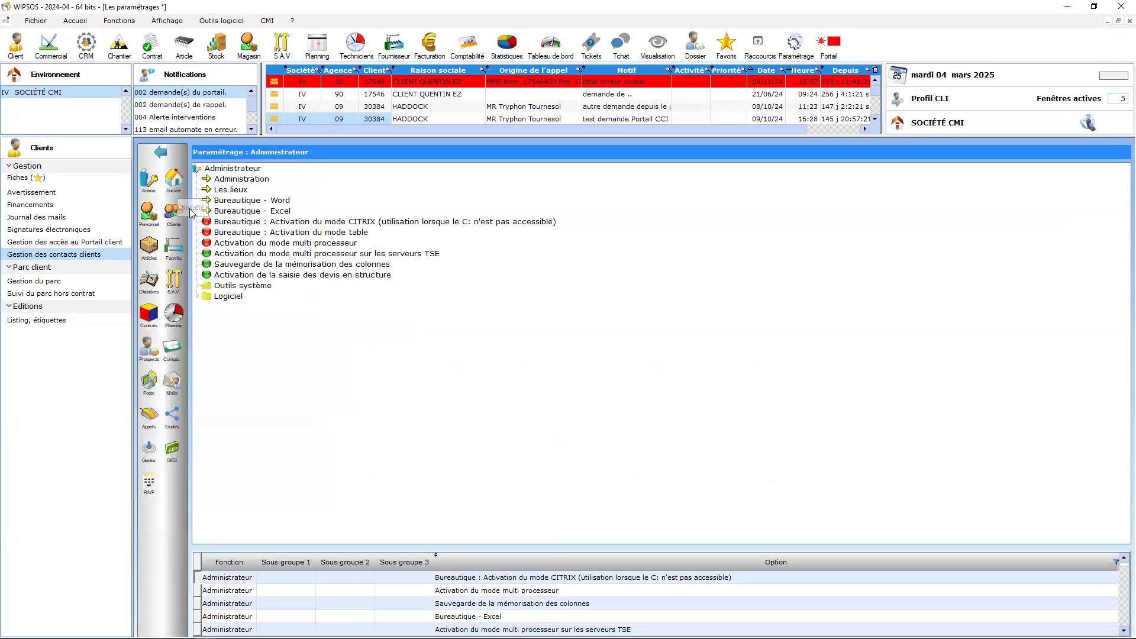
left_click(255, 179)
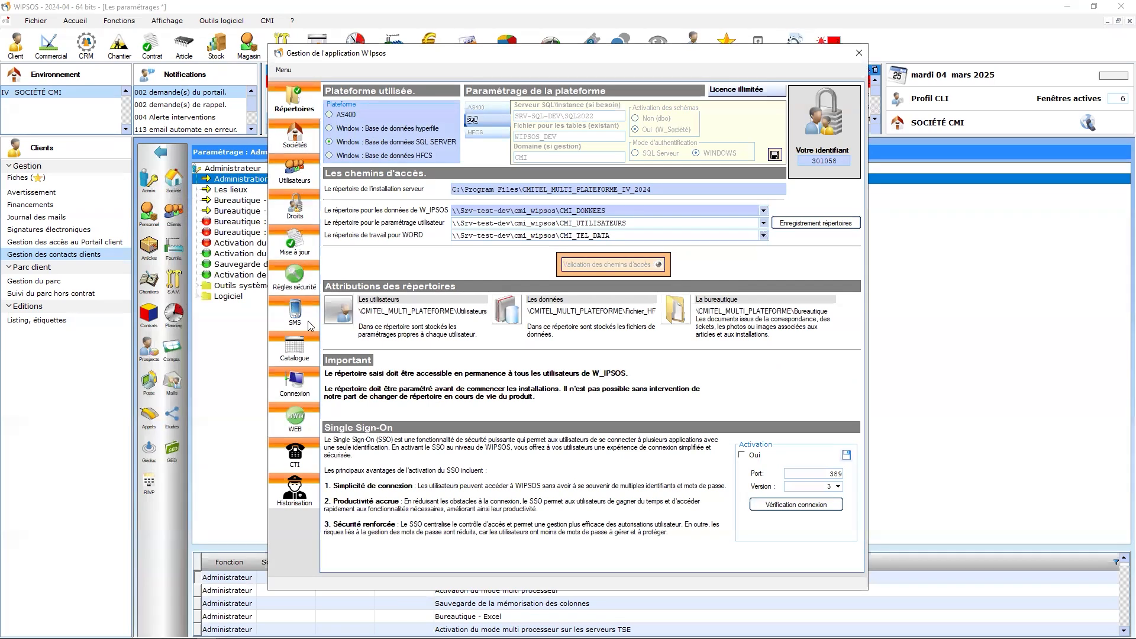
left_click(294, 219)
left_click(399, 142)
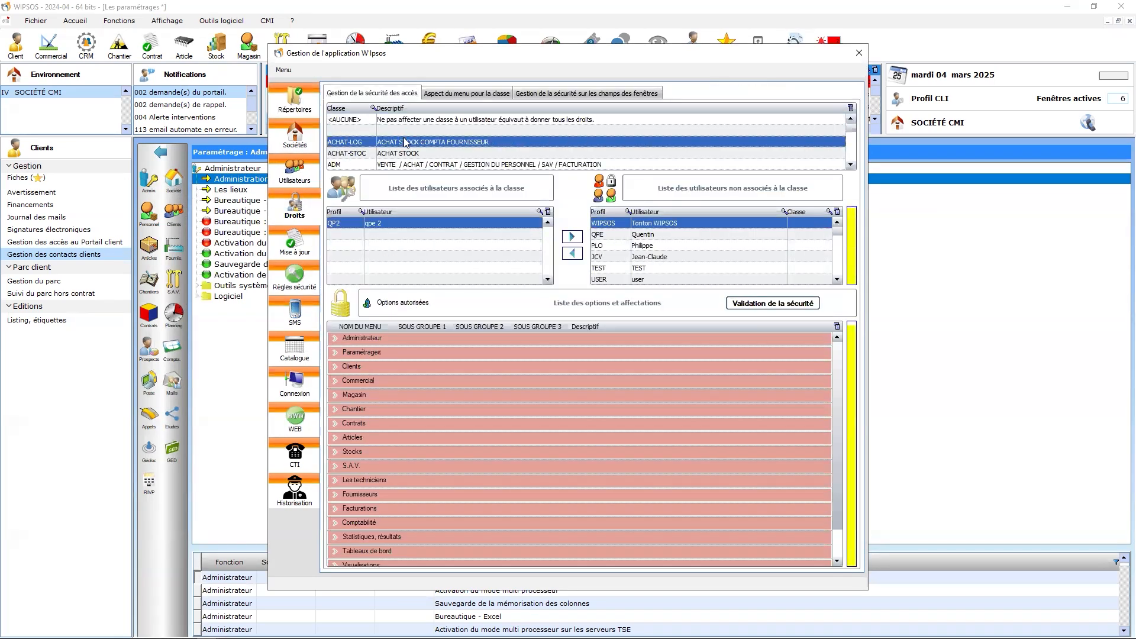
Step: Authorise the option "Gestion des contacts clients" in the Clients menu for the class ACHAT-LOG
left_click(350, 371)
left_click(616, 475)
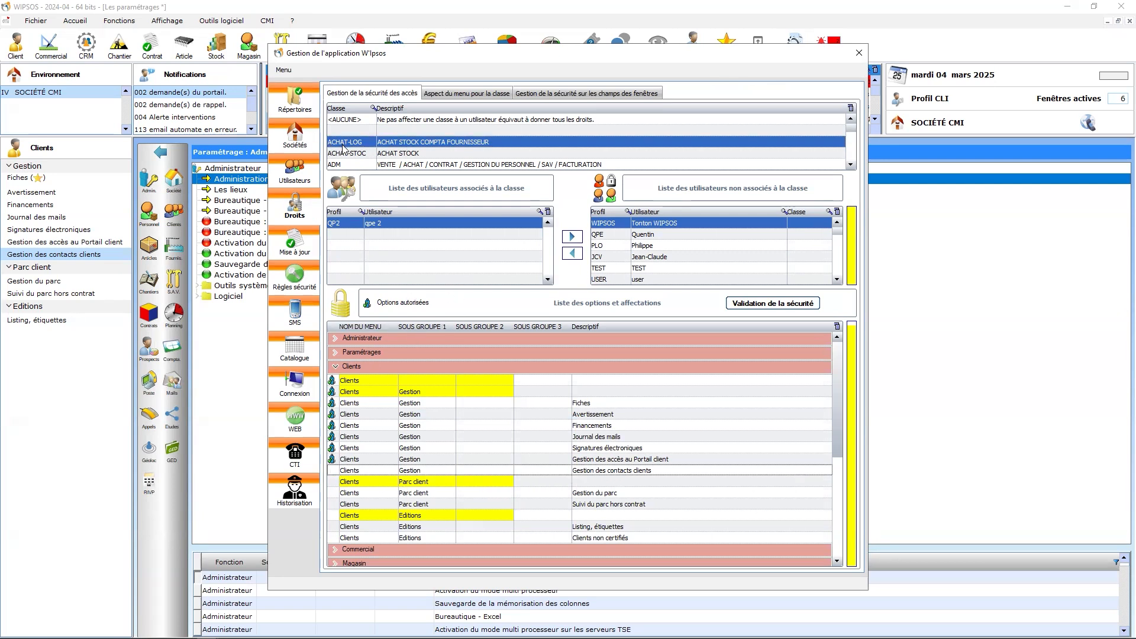
left_click(372, 471)
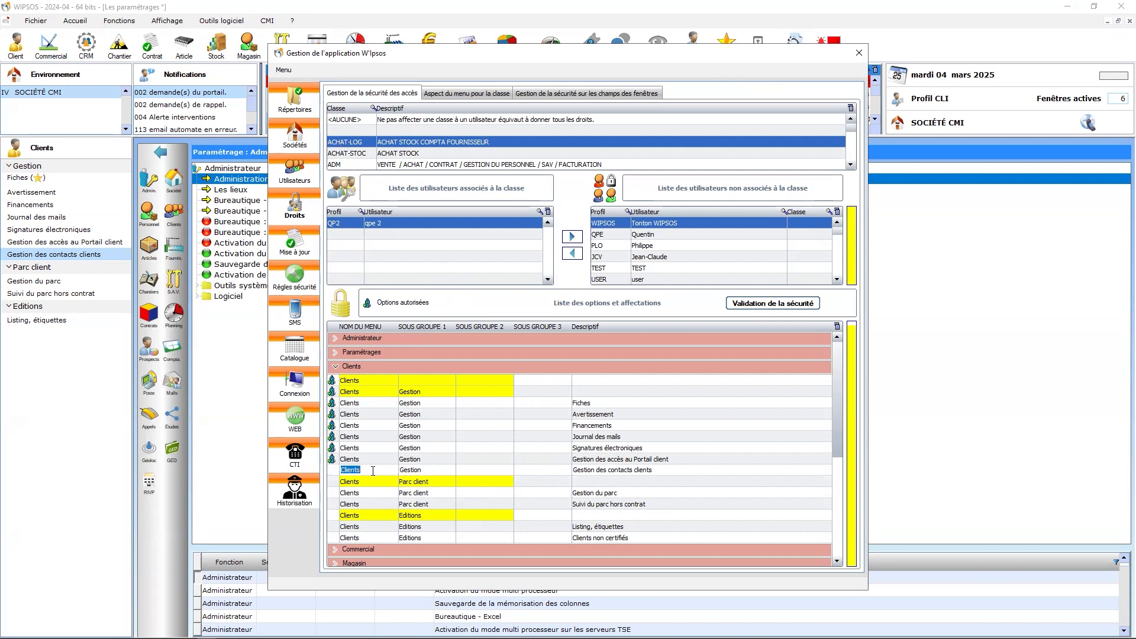
right_click(373, 472)
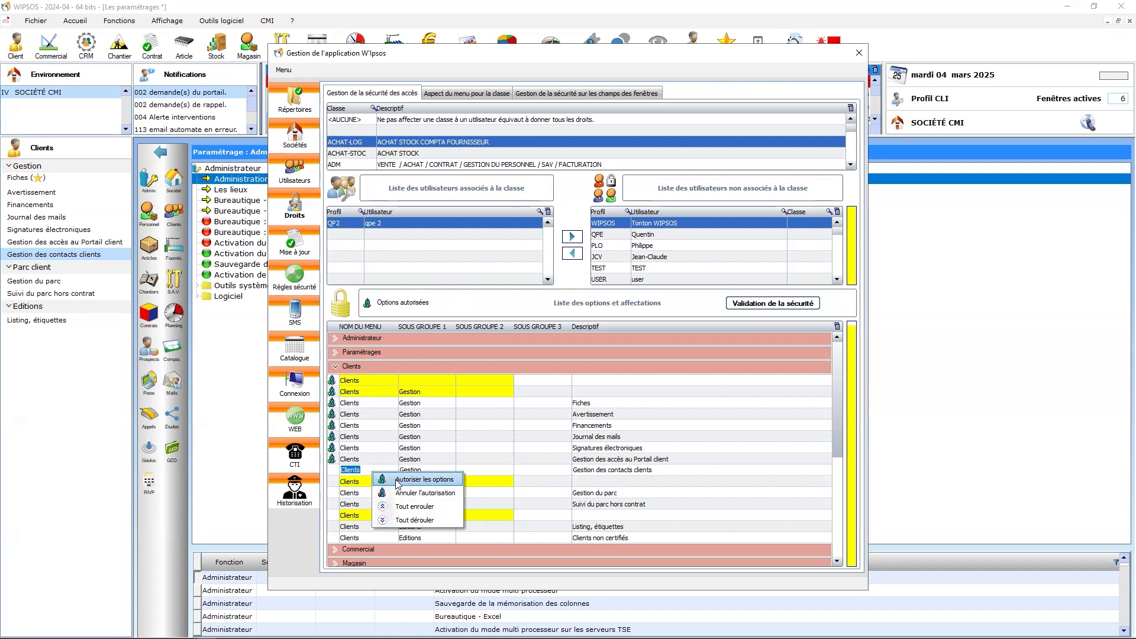
left_click(414, 479)
left_click(503, 465)
left_click(110, 271)
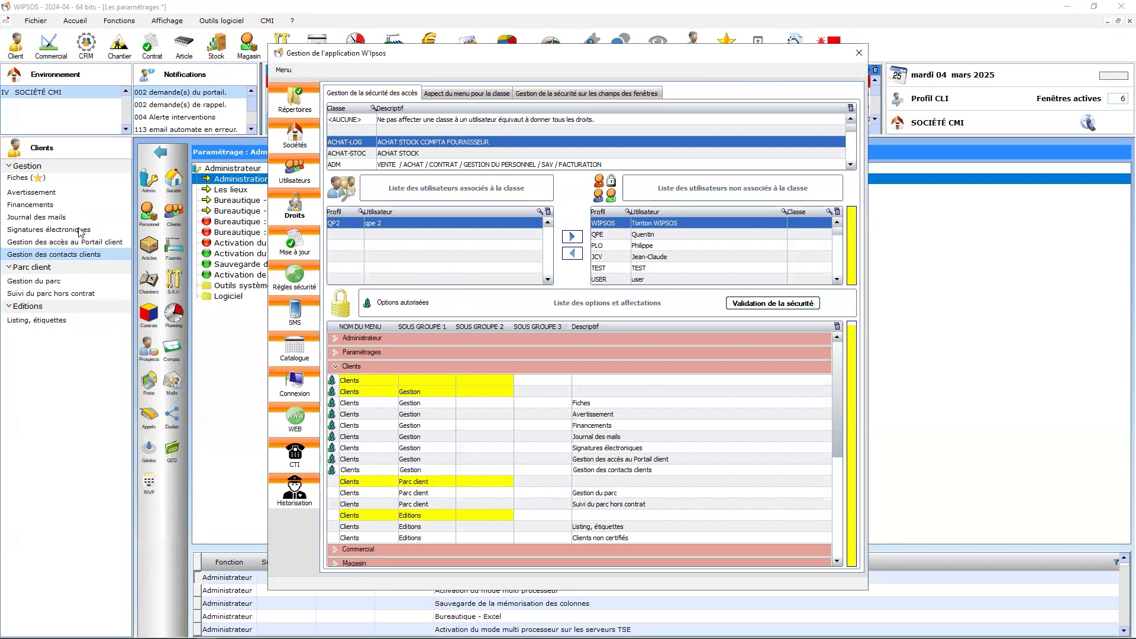
Step: Validate the security settings and quit the application management window
left_click(288, 71)
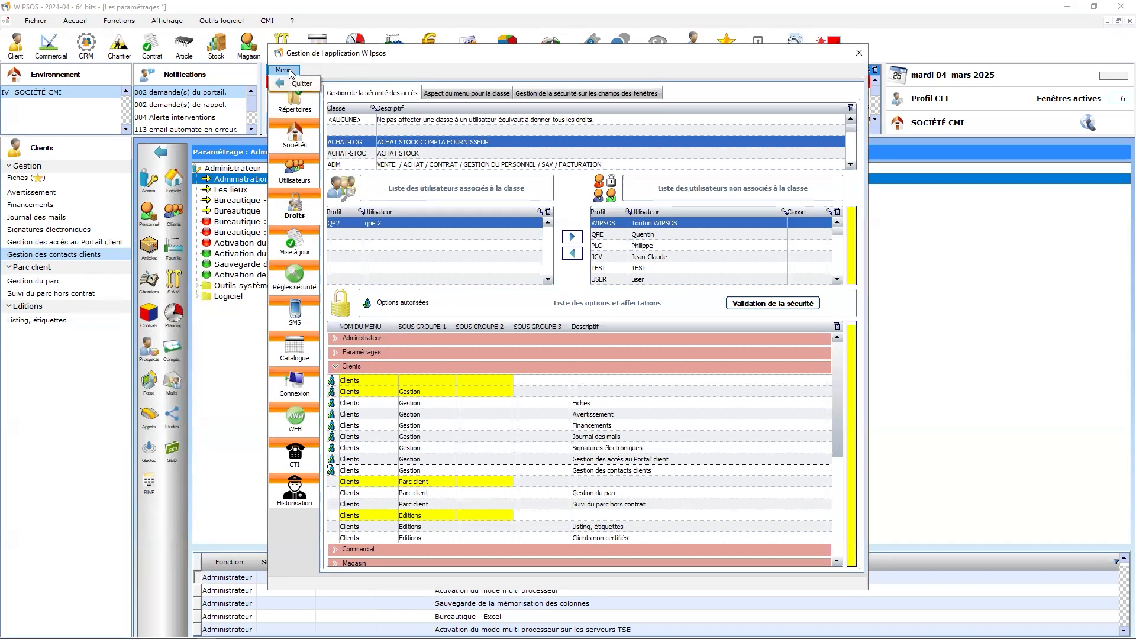
left_click(792, 300)
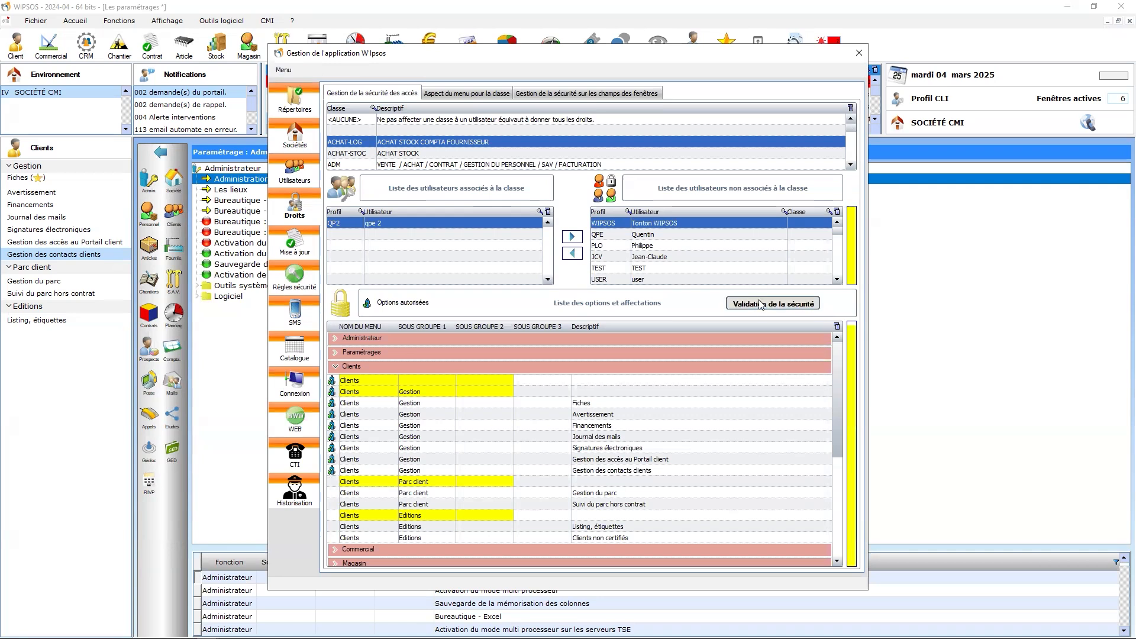
left_click(284, 70)
left_click(299, 83)
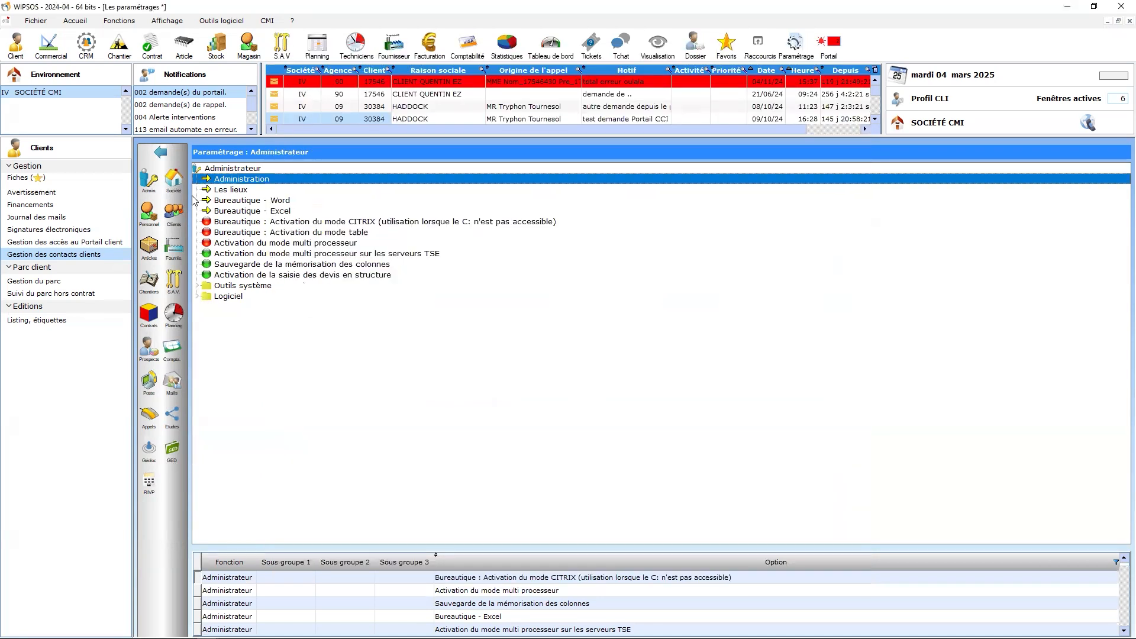
Step: Reopen the Administration settings and display the client rights of the user profile CLI
double_click(283, 179)
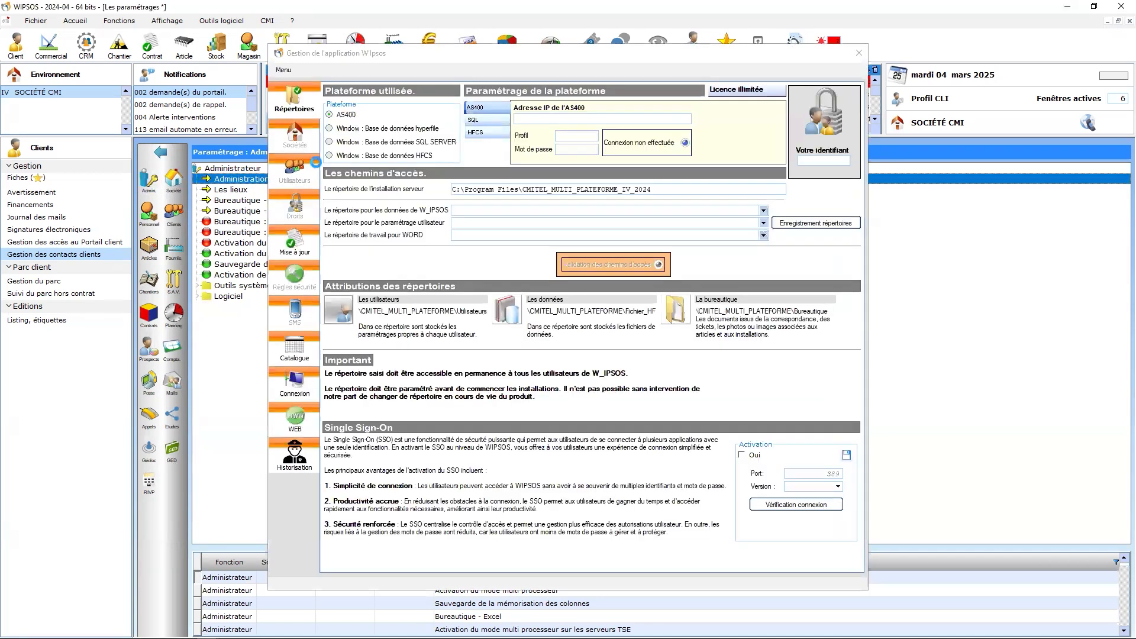
left_click(375, 208)
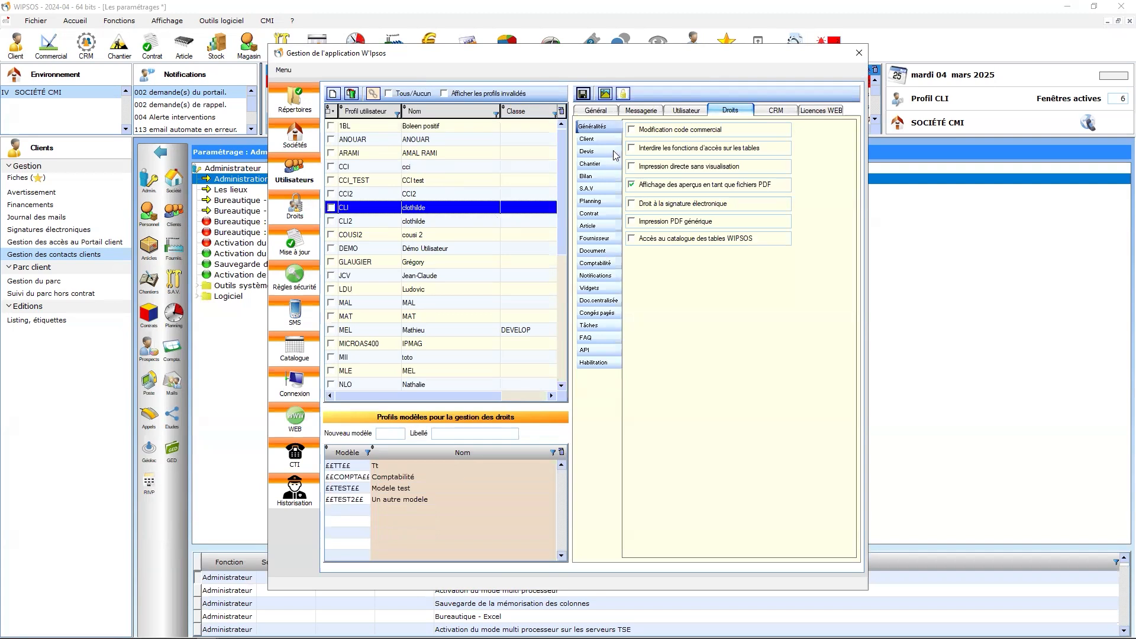
left_click(592, 139)
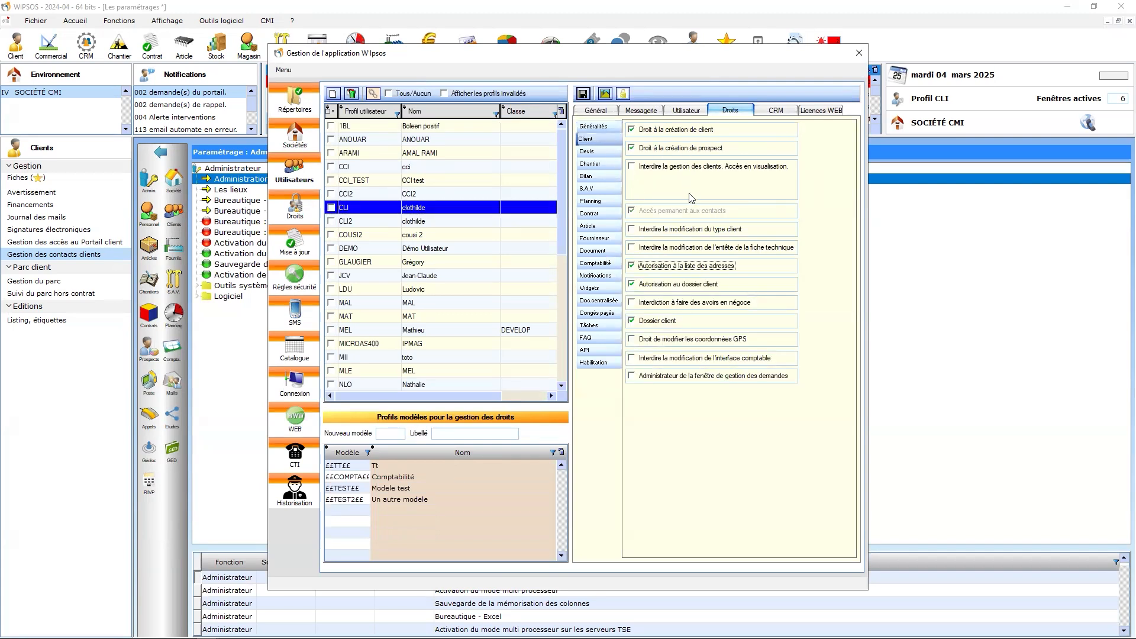
Step: Try the right "Interdire la gestion des clients. Accès en visualisation" on the CLI profile, clear it again and save the profile
left_click(632, 167)
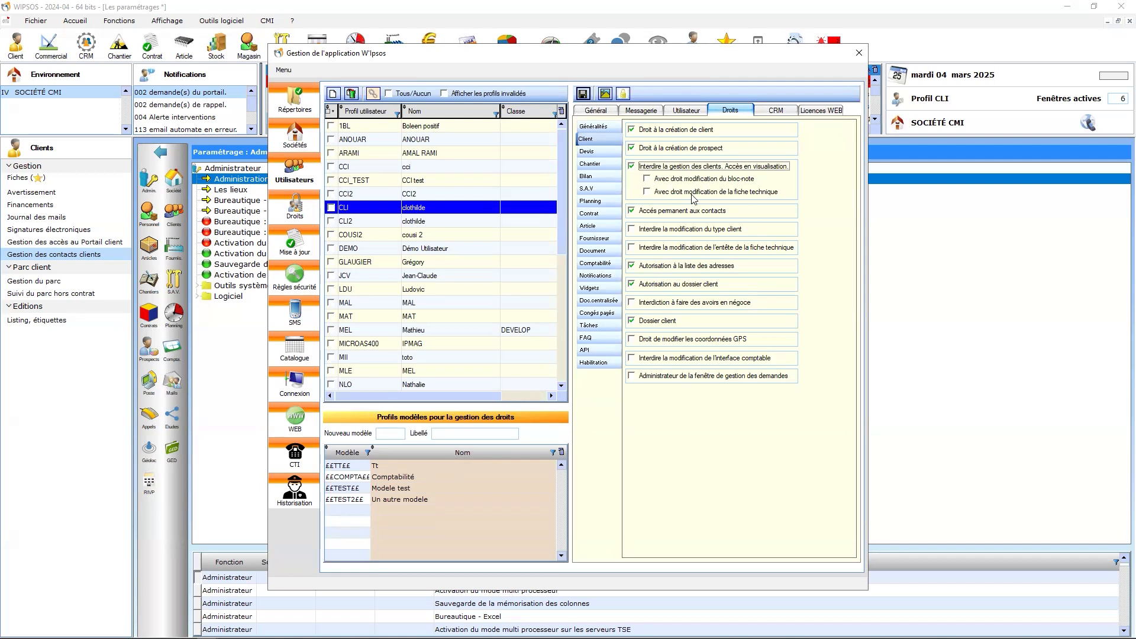
left_click(632, 167)
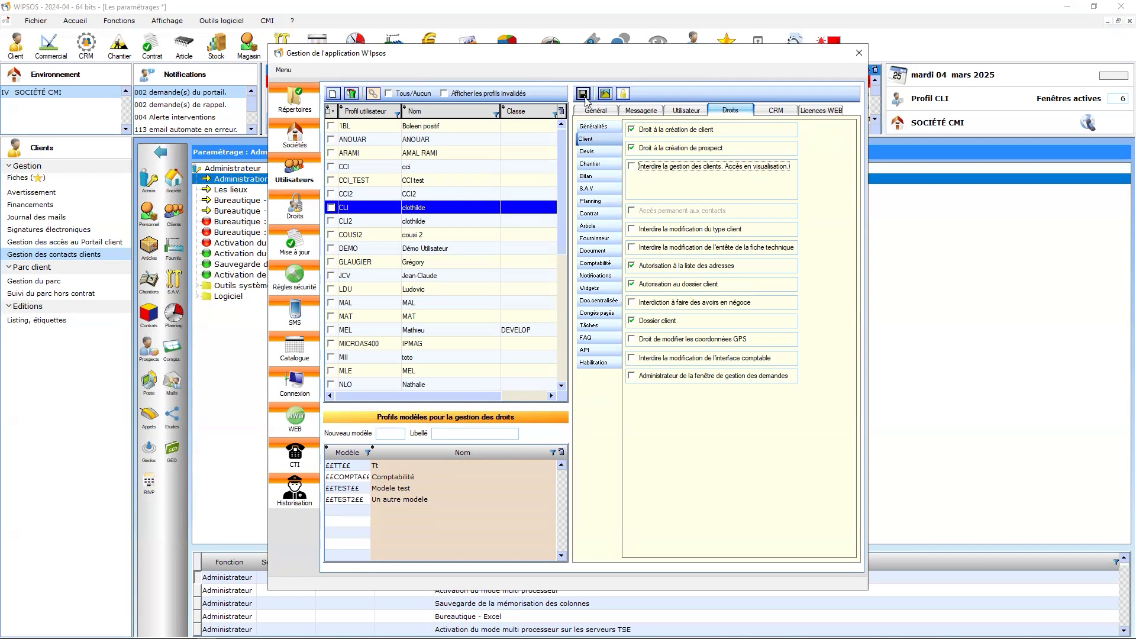
left_click(584, 96)
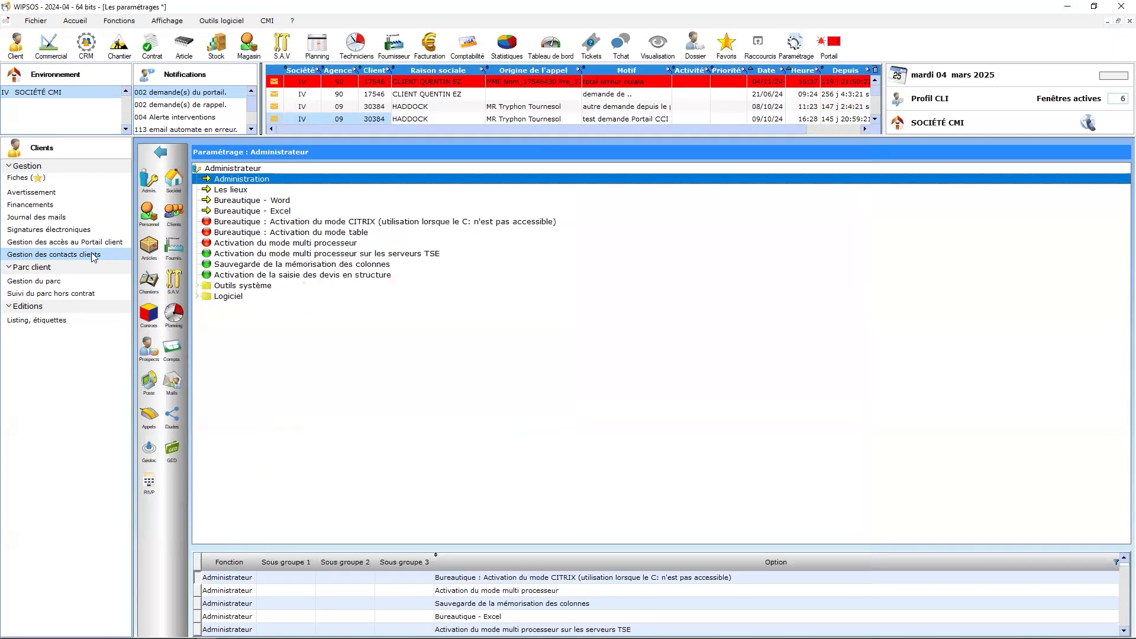
Step: Open "Gestion des contacts clients" in a maximised window
left_click(61, 256)
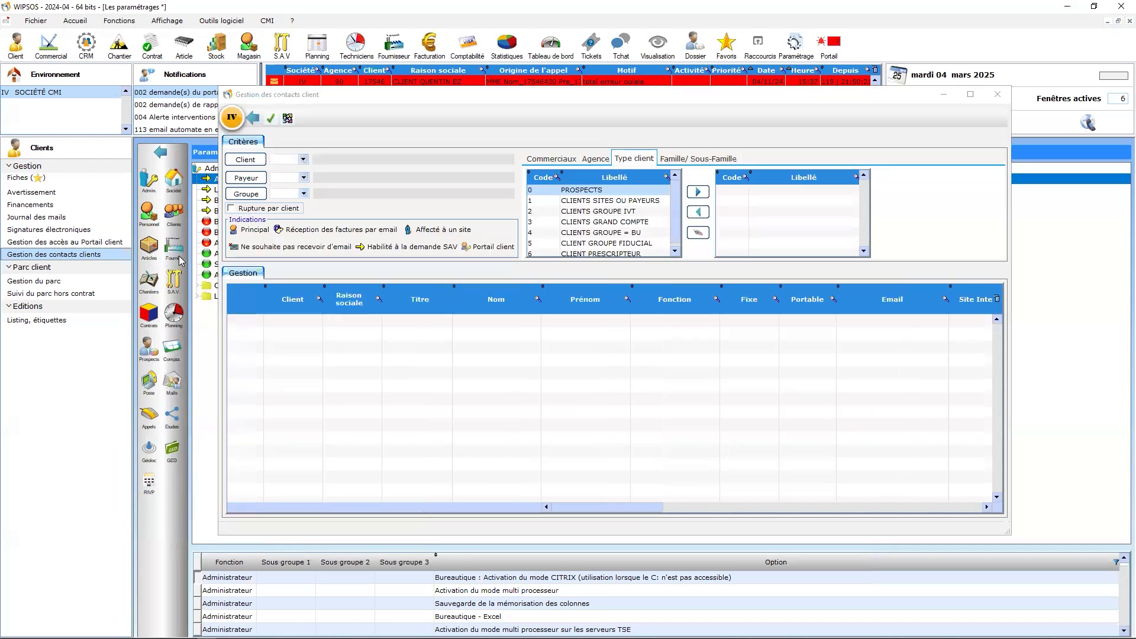
left_click(971, 94)
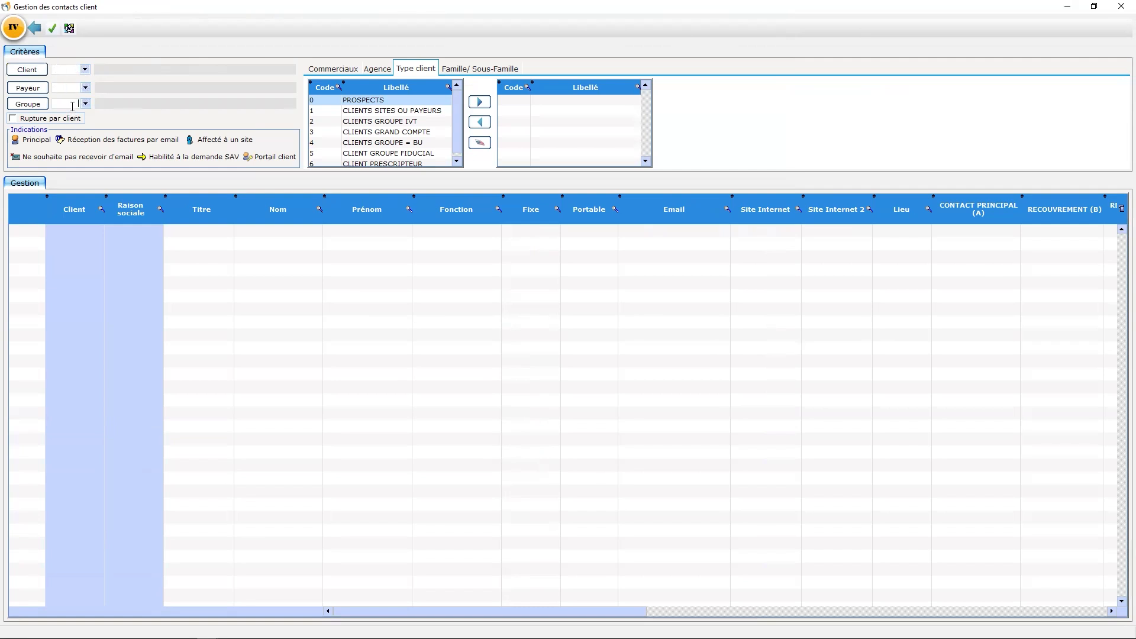
Step: Examine the available contact selection criteria: Commerciaux, Agence, Type client and Famille/Sous-Famille
left_click(329, 69)
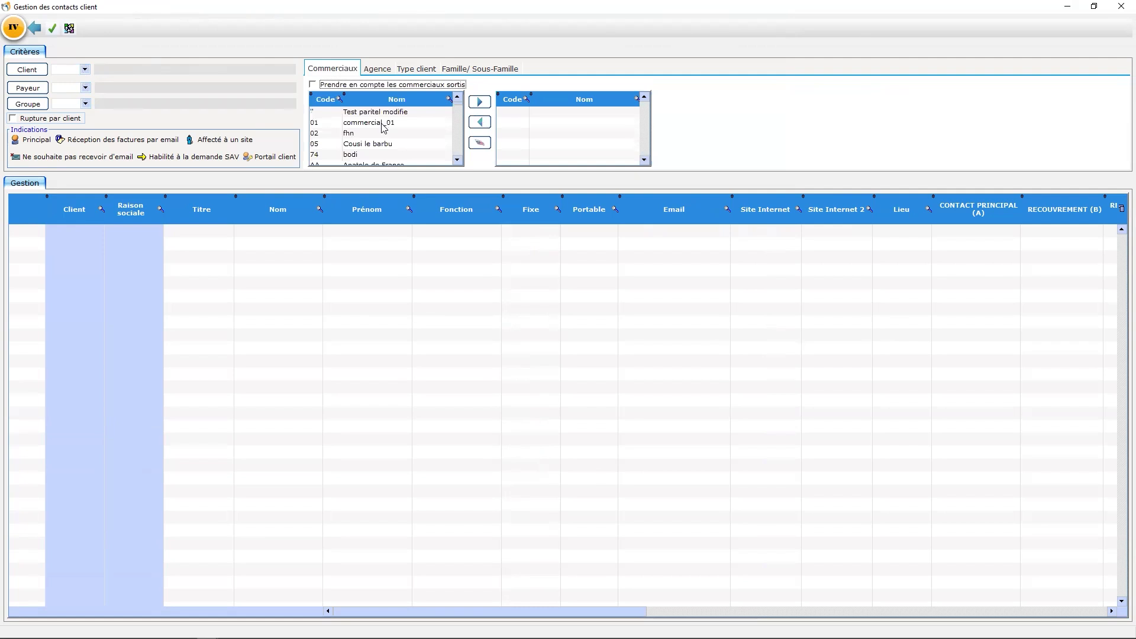
scroll(383, 127, "down", 2)
scroll(383, 128, "up", 2)
left_click(382, 69)
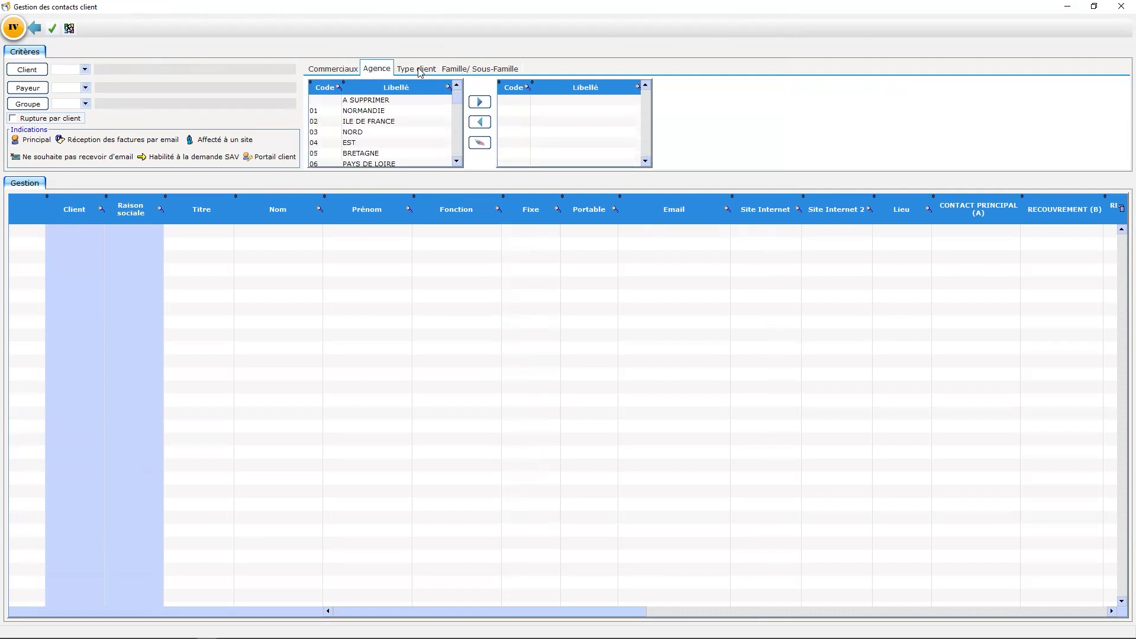
left_click(419, 71)
left_click(388, 112)
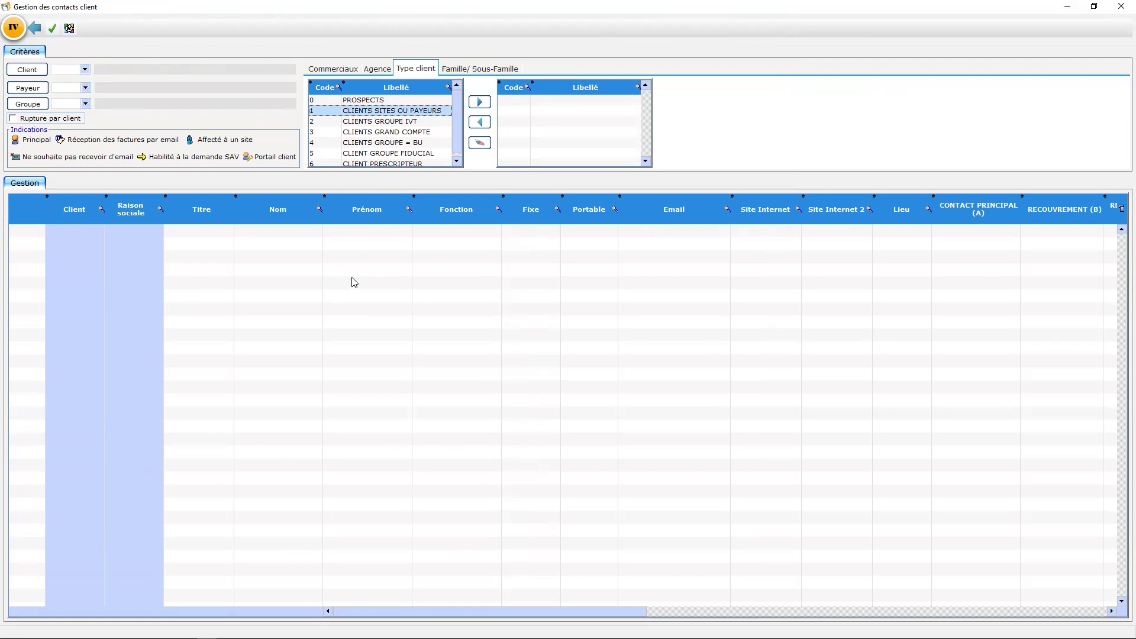
left_click(465, 69)
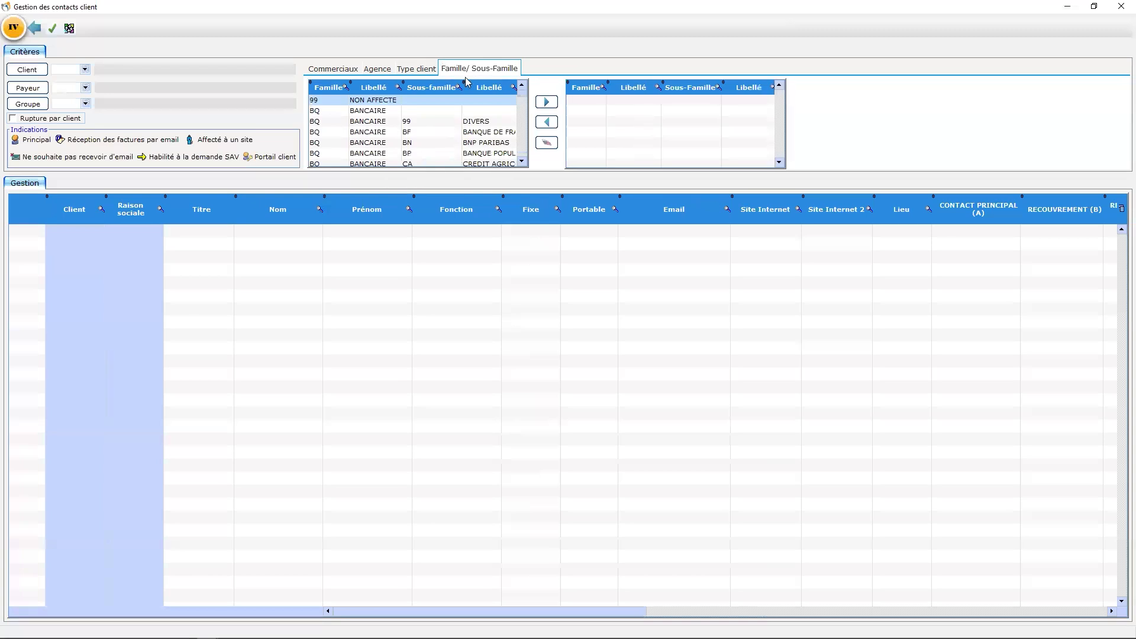
left_click(414, 69)
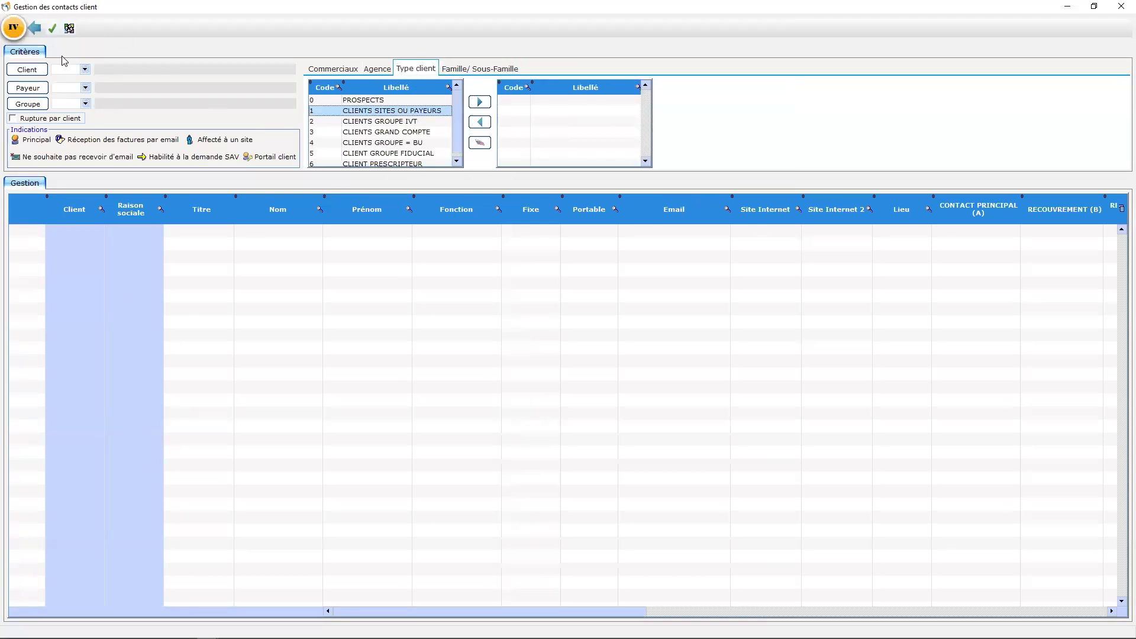
Step: Load the client contacts without restricting criteria and examine the contact role, email, CHORUS and comment columns
left_click(53, 29)
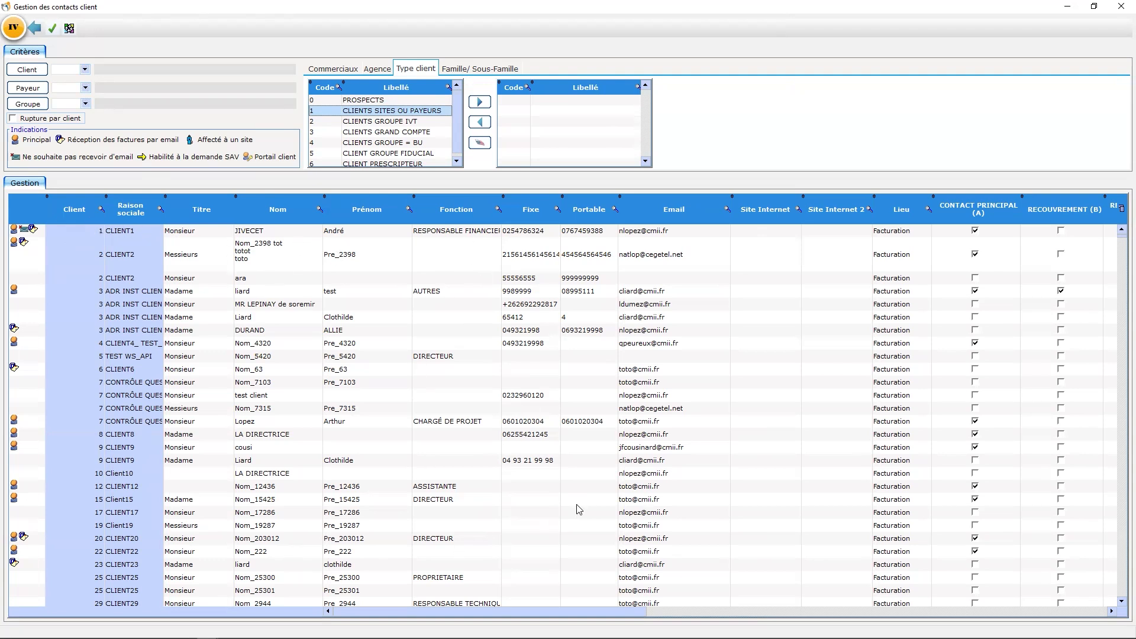
left_click_drag(536, 616, 778, 580)
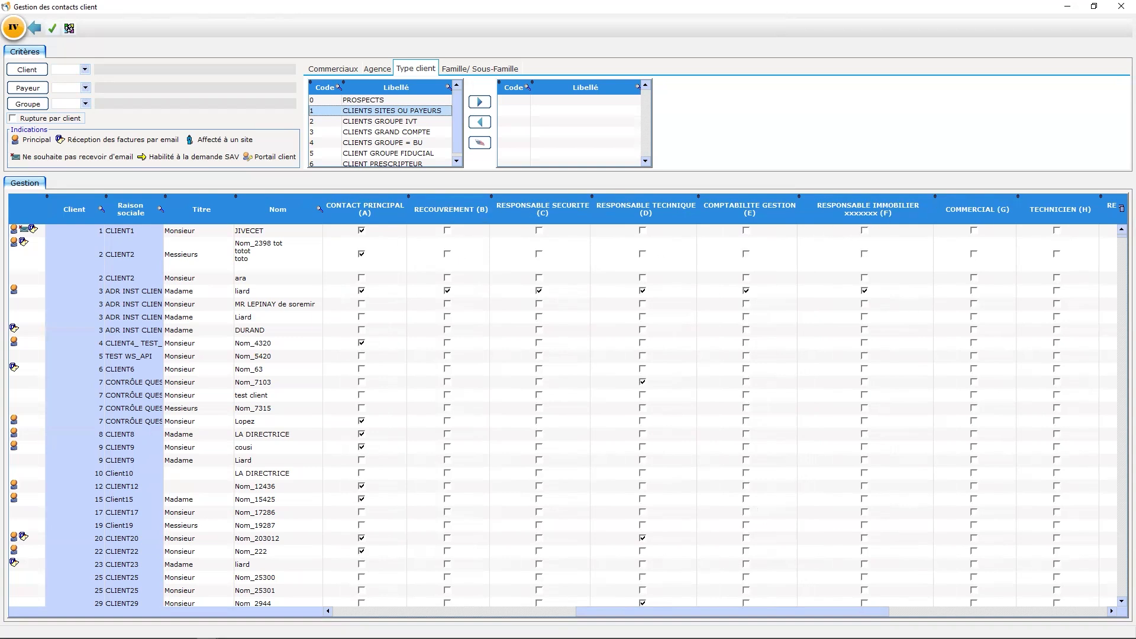
left_click_drag(676, 617, 917, 588)
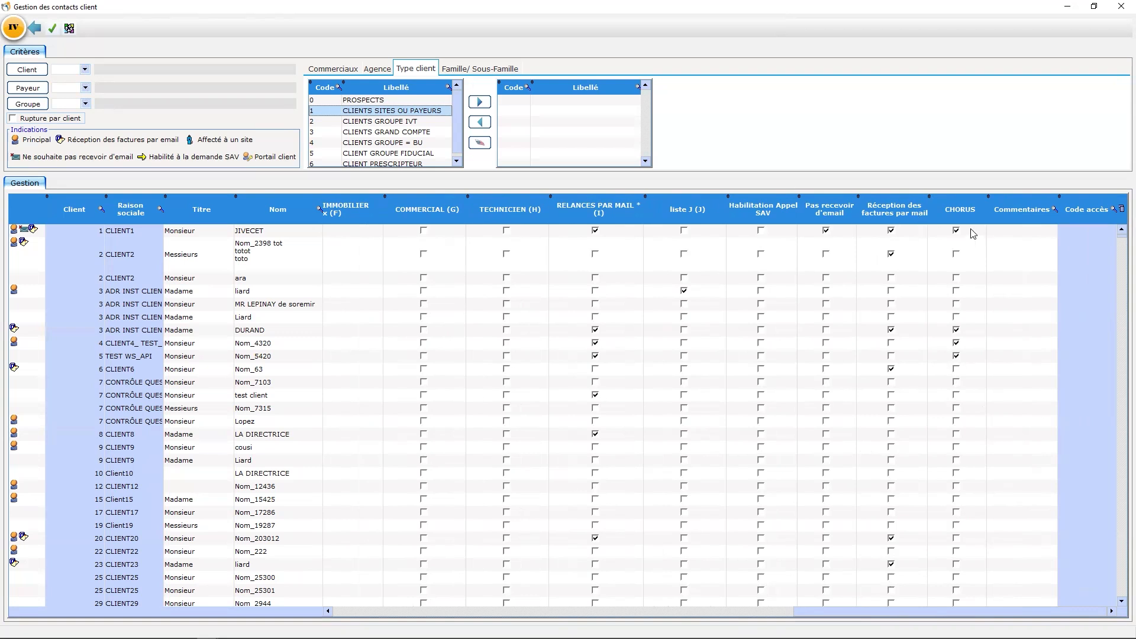
left_click(1045, 232)
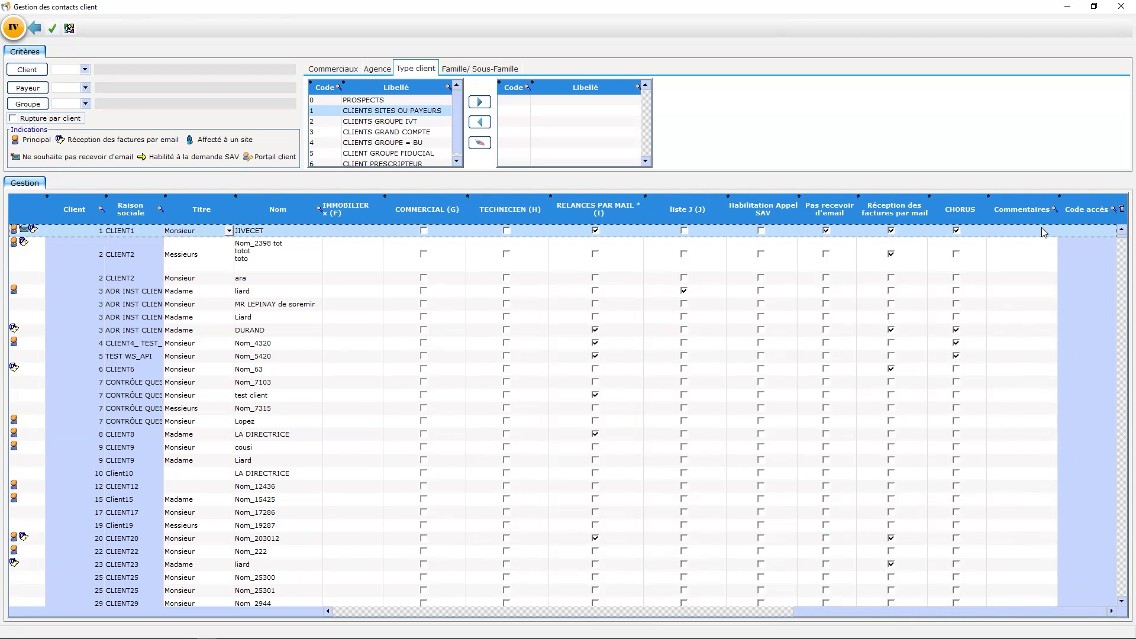
Step: Sort the contact list by "Code accès" in descending order and return to its first columns
left_click(1090, 209)
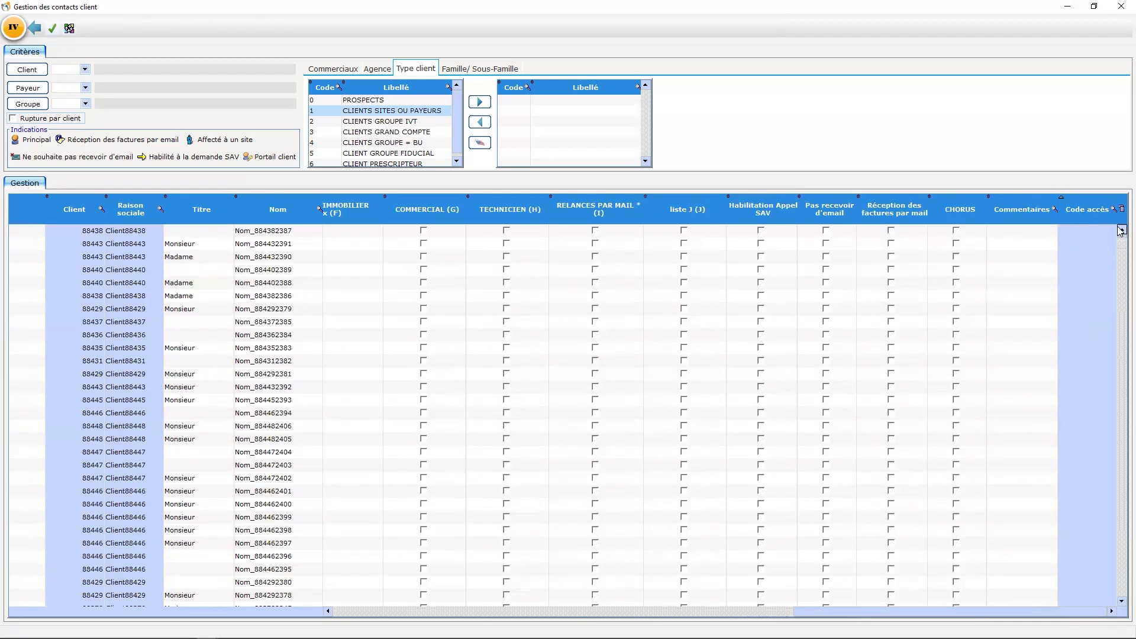
left_click(1097, 212)
left_click_drag(842, 611, 377, 611)
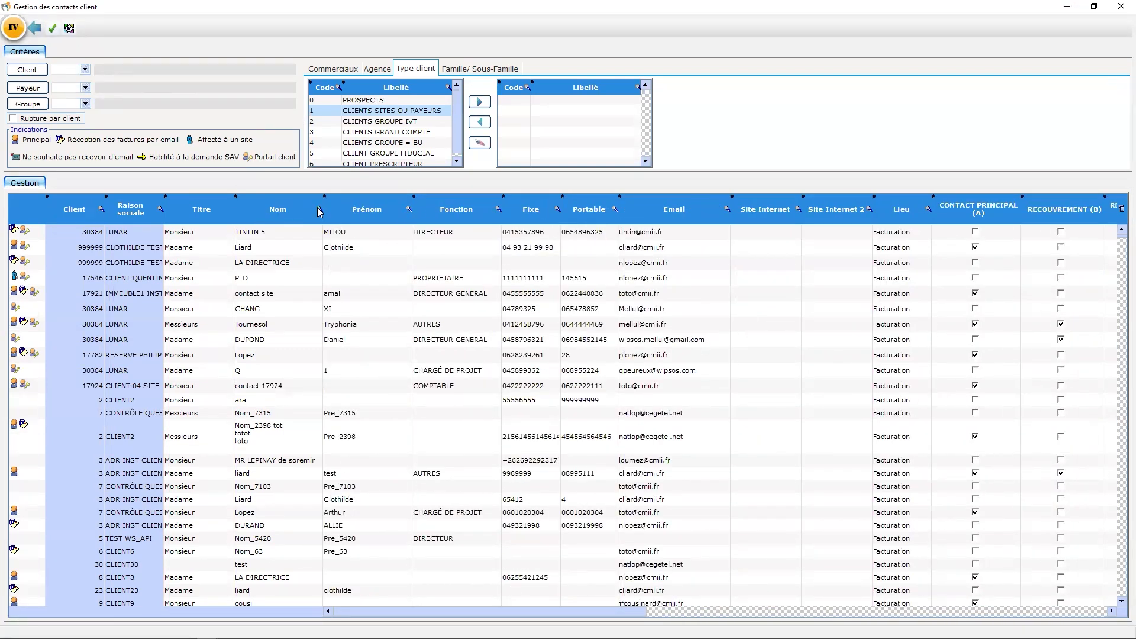
Step: Filter the Nom column for contacts whose surname equals the contact's surname
right_click(319, 212)
mouse_move(414, 235)
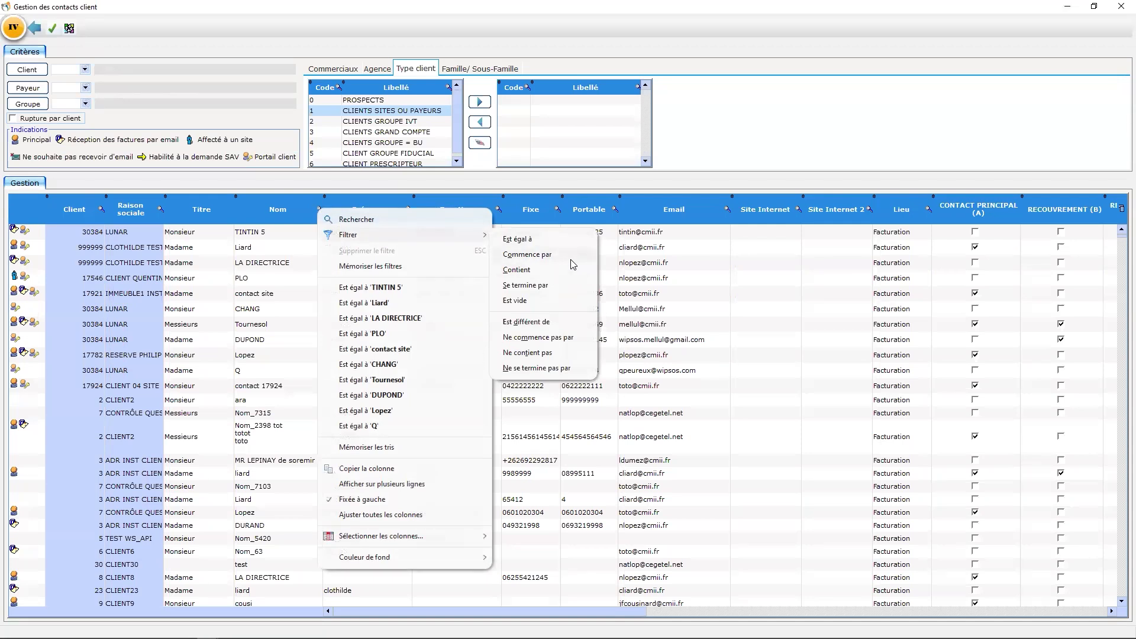
left_click(537, 239)
type("lia")
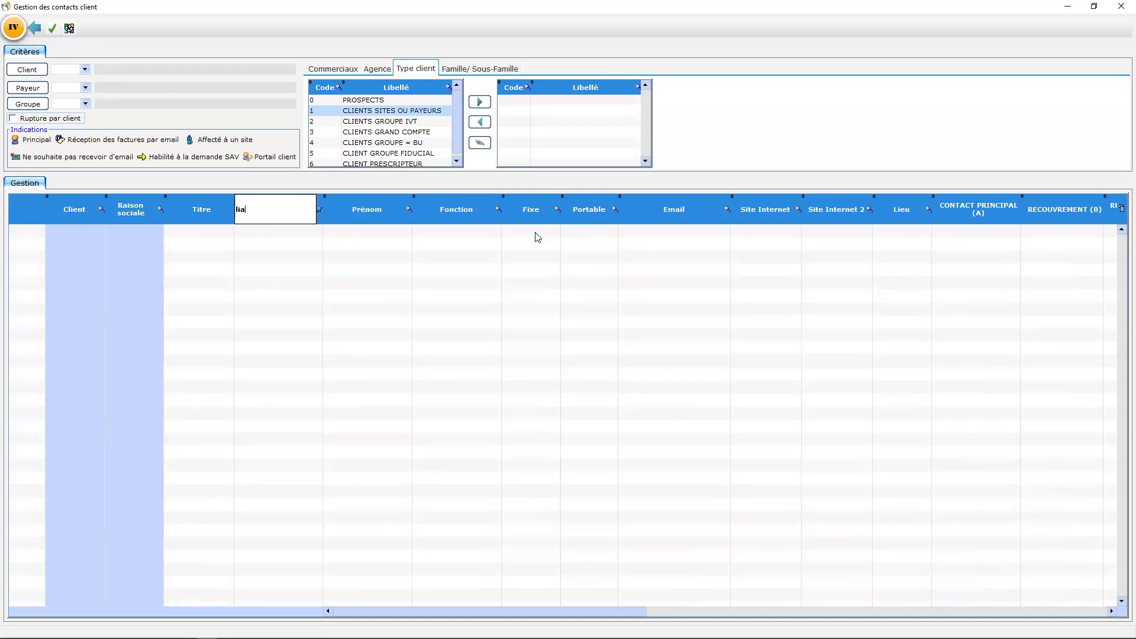
type("rd")
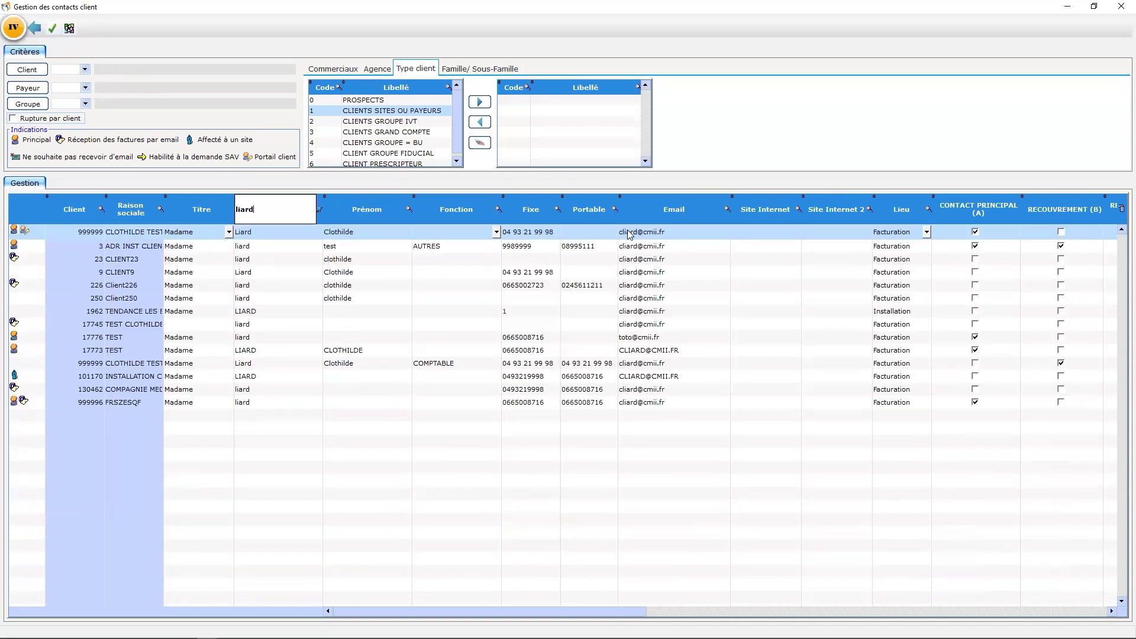
Step: Clear the surname from the Nom column filter and leave the filter field
left_click_drag(290, 206, 201, 188)
key("BackSpace")
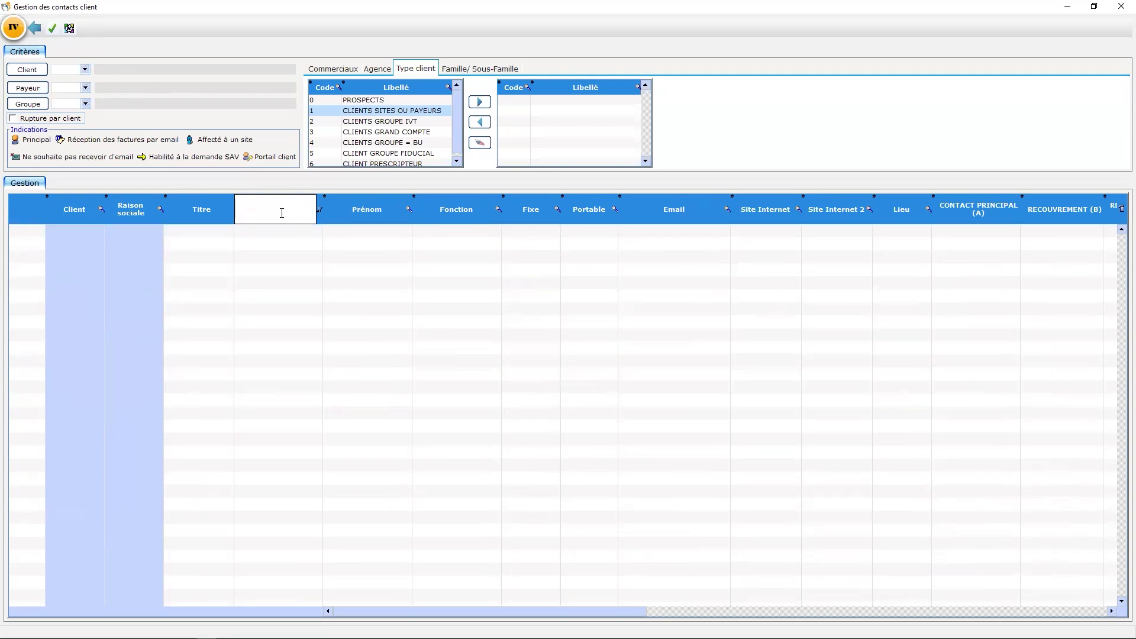
left_click(371, 216)
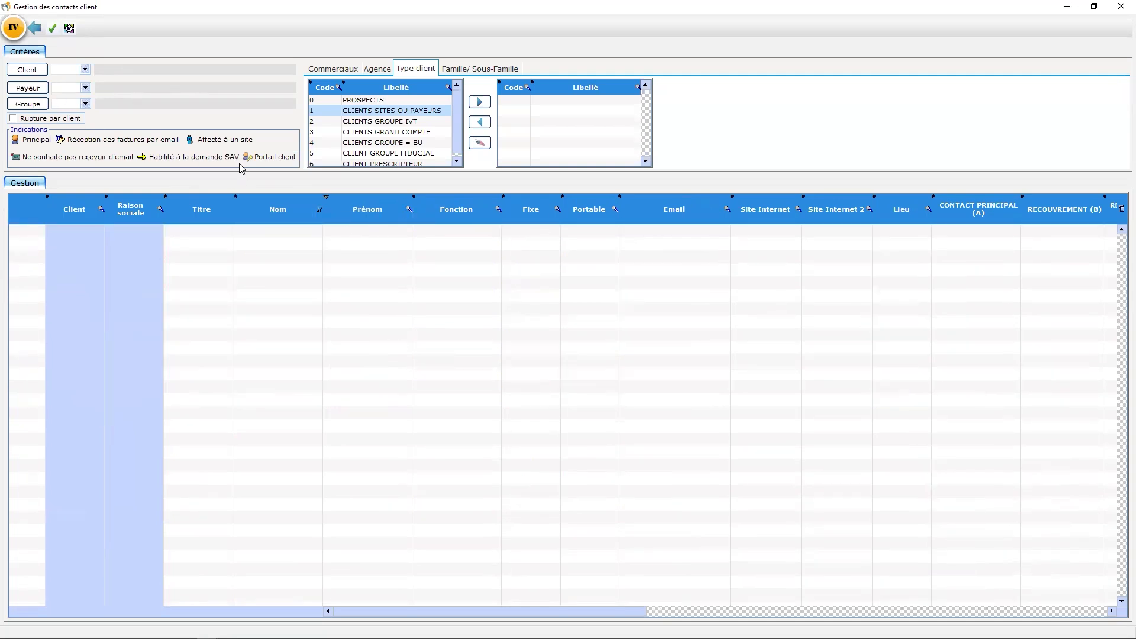
Step: Remove the filter from the Nom column and select the second contact in the restored list
right_click(315, 209)
left_click(367, 252)
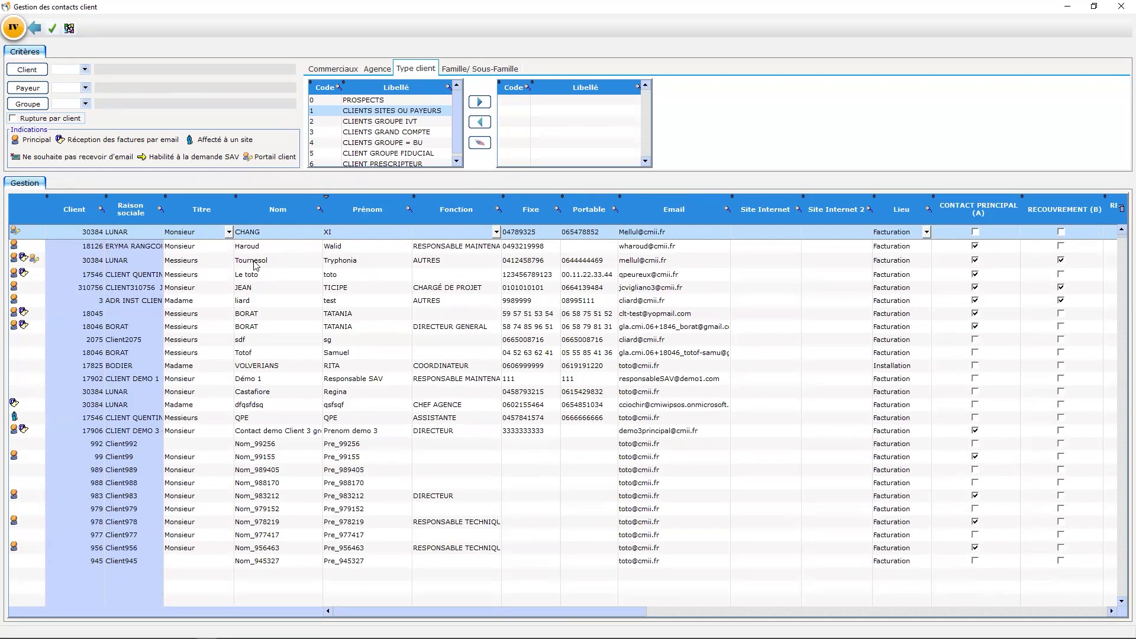
left_click(100, 247)
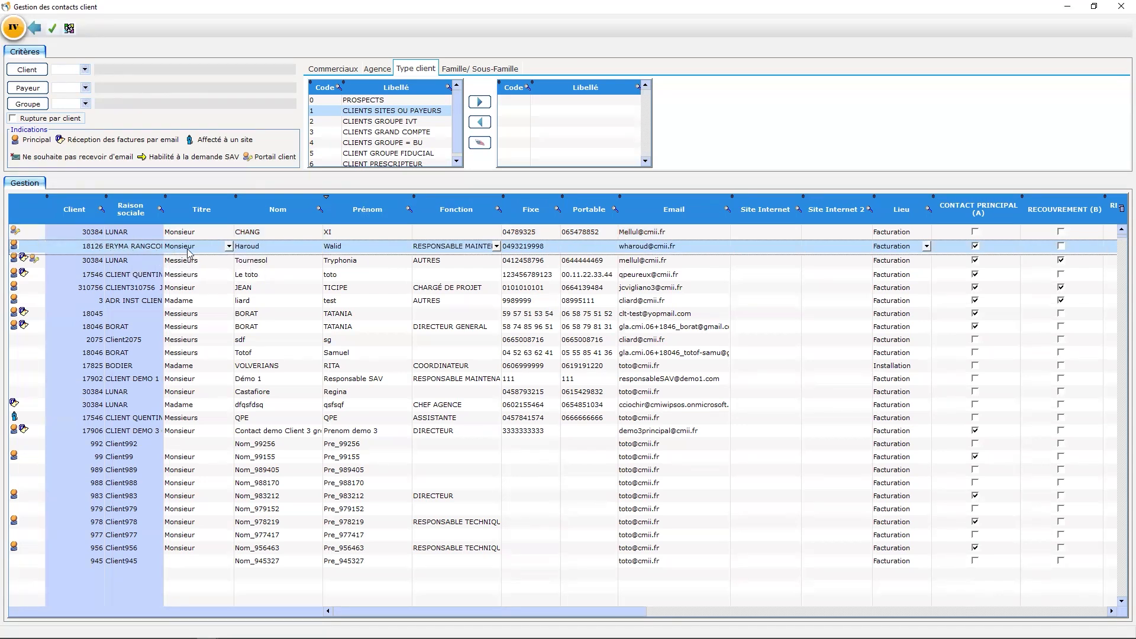
Step: Set the second listed contact's title to Madame, and restore it to Monsieur
left_click(229, 247)
left_click(208, 275)
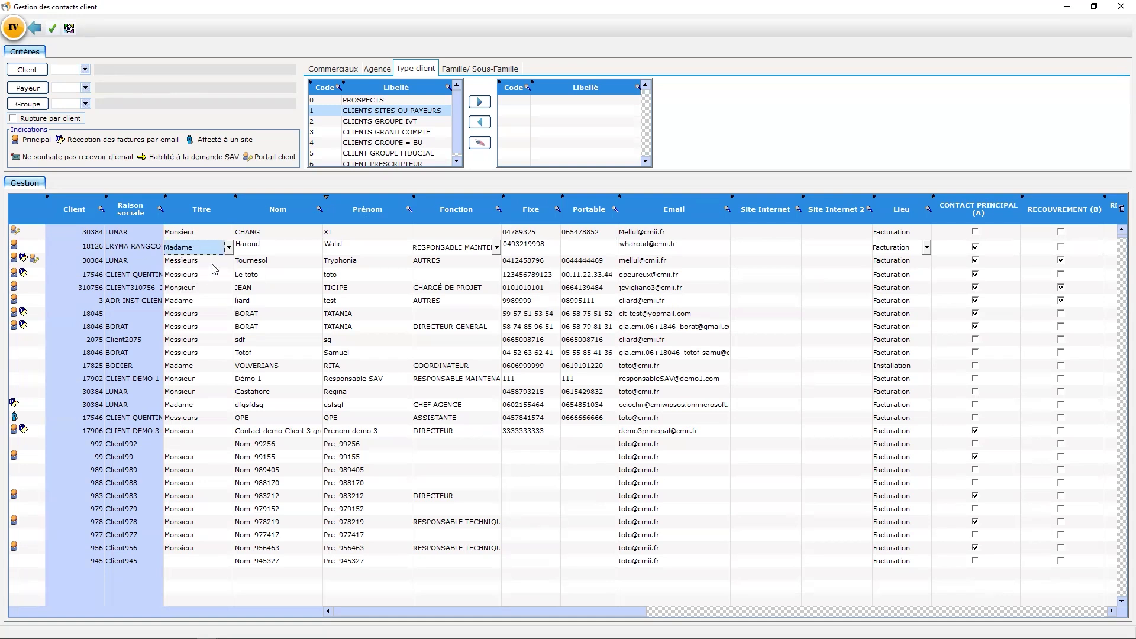
left_click(229, 247)
left_click(225, 262)
Step: Open the second contact's Nom and Fonction cells for editing to check their entry options
left_click(284, 249)
left_click(305, 246)
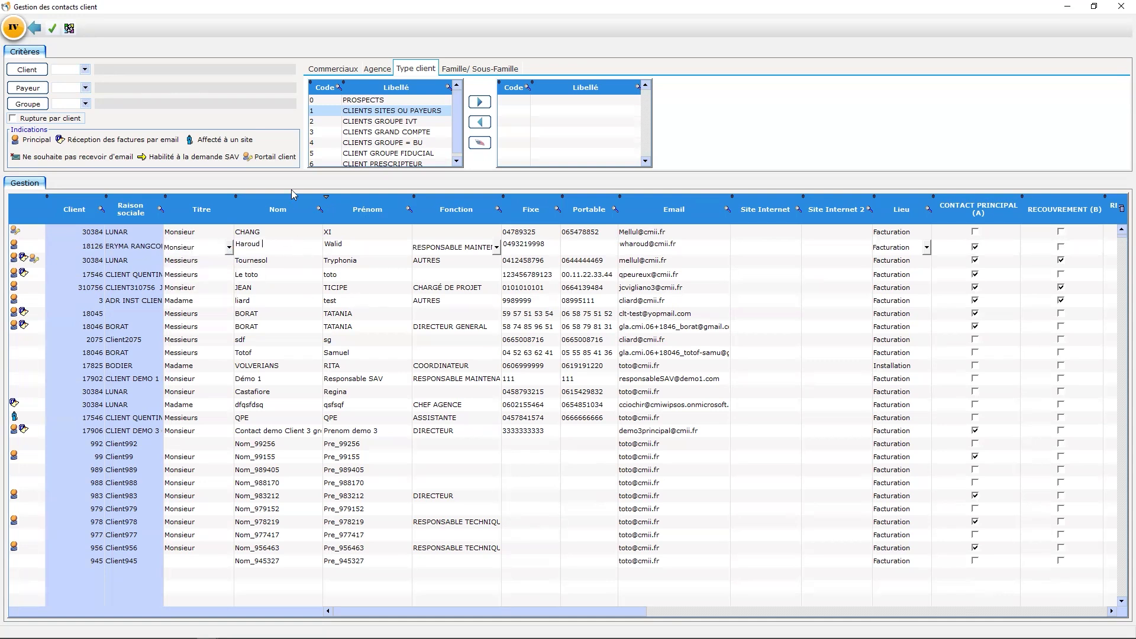
left_click(496, 248)
left_click(496, 248)
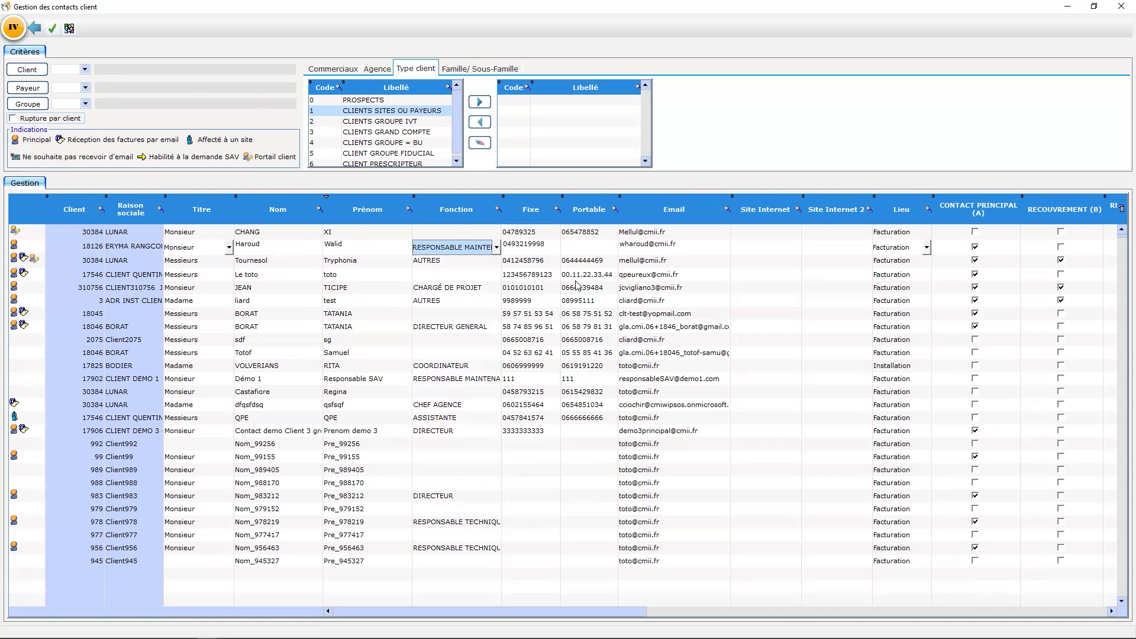
Step: Examine the email addresses in the contact list, from the first contact down through the following rows
left_click(646, 234)
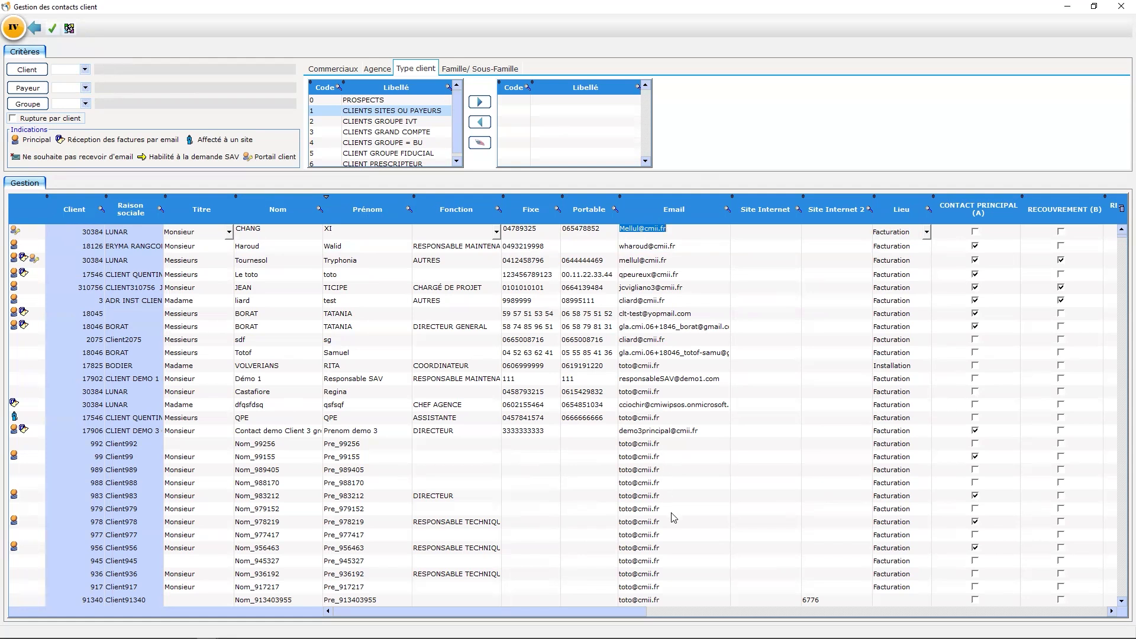
scroll(674, 518, "down", 20)
scroll(632, 483, "up", 20)
left_click(651, 269)
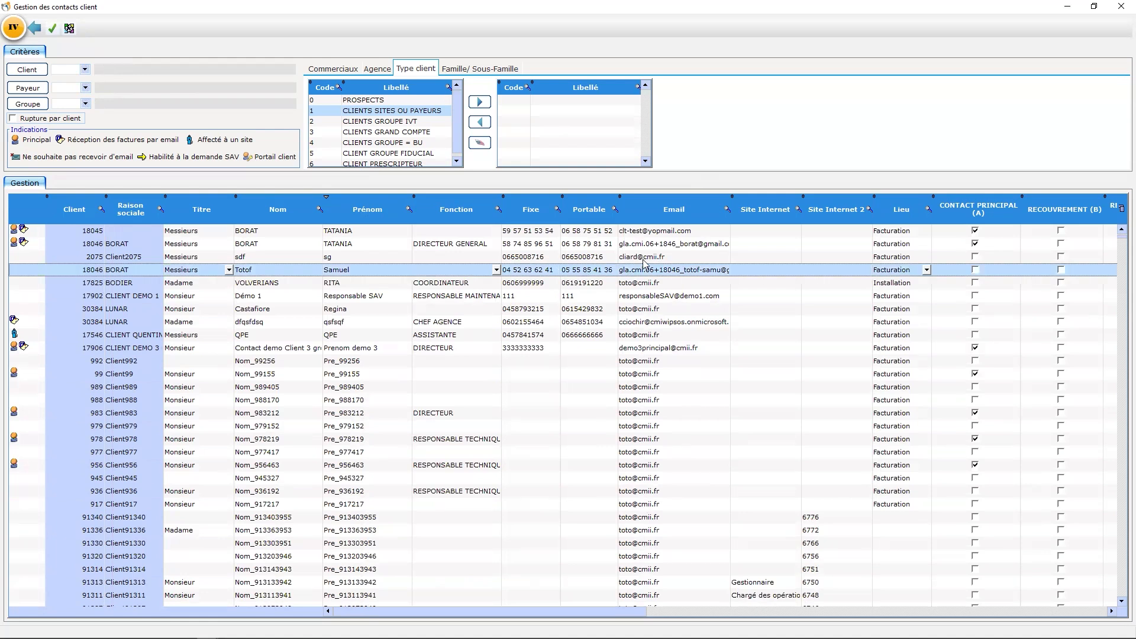
left_click(644, 260)
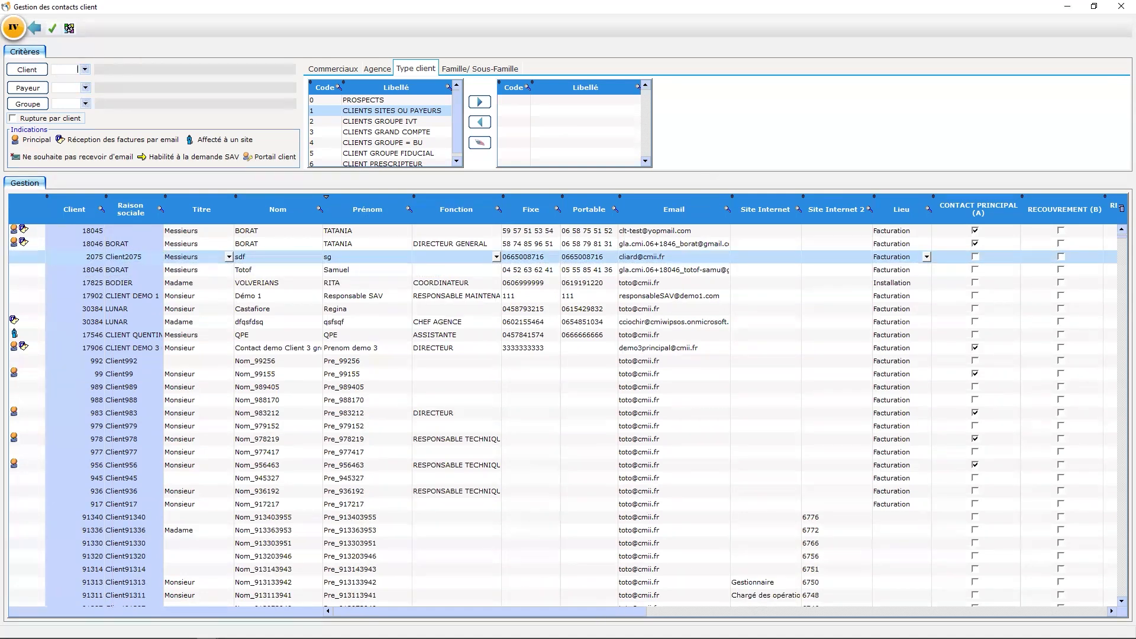
Step: Restrict the criteria to the test client's number, load its contacts and select the duplicate entries
key("Tab")
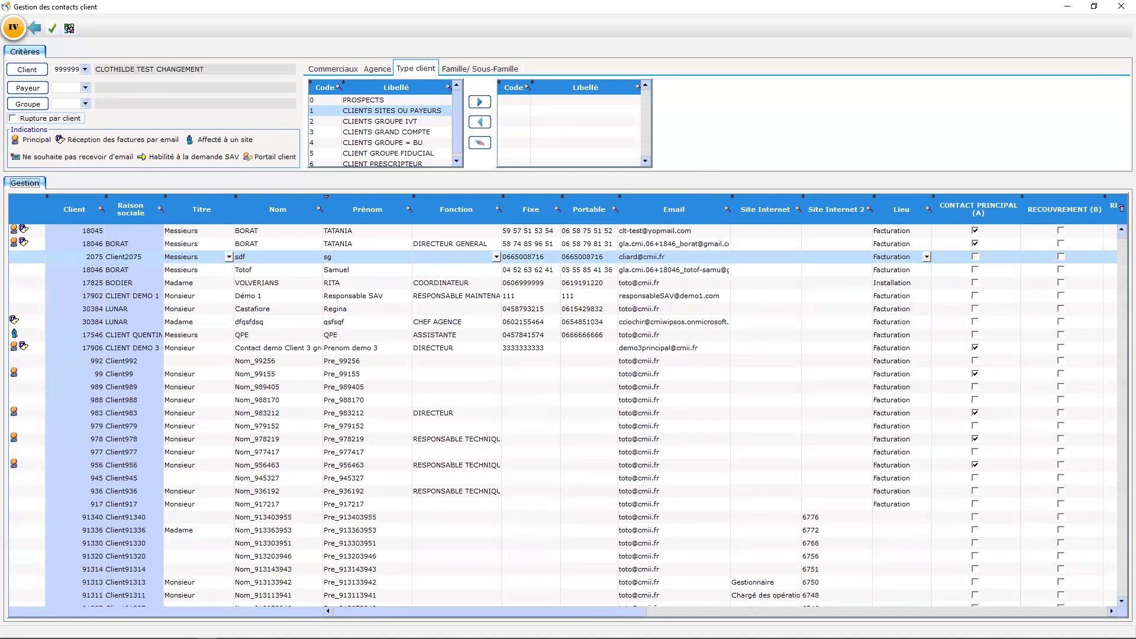
left_click(52, 28)
left_click(79, 277)
left_click(87, 285)
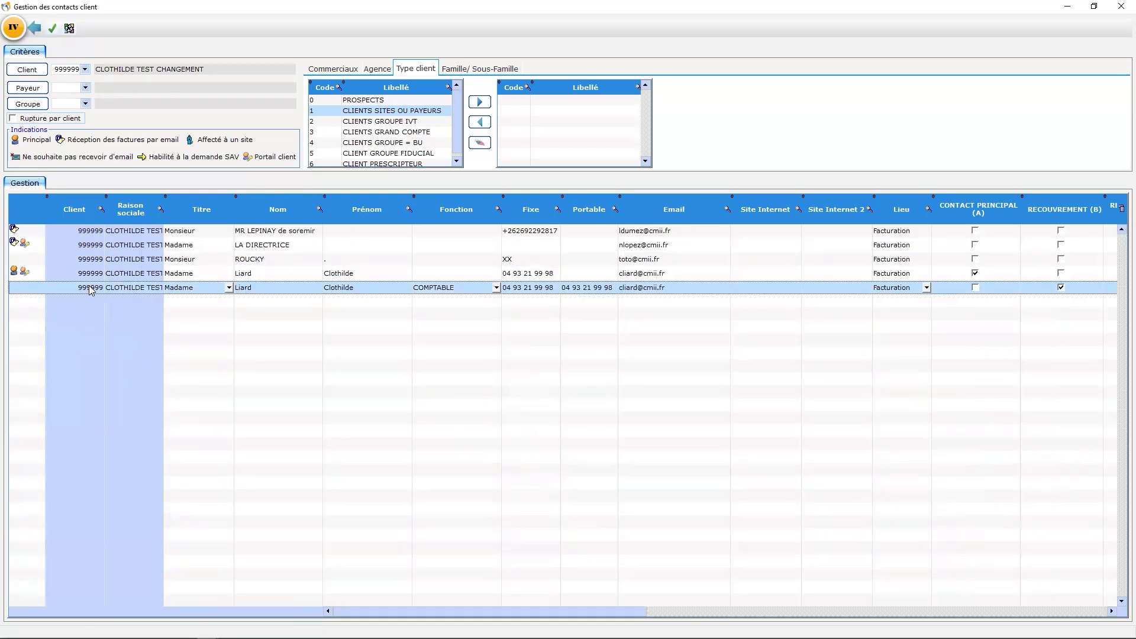
Step: Compare the two duplicate Madame contacts by name, email and assigned role columns
left_click(301, 278)
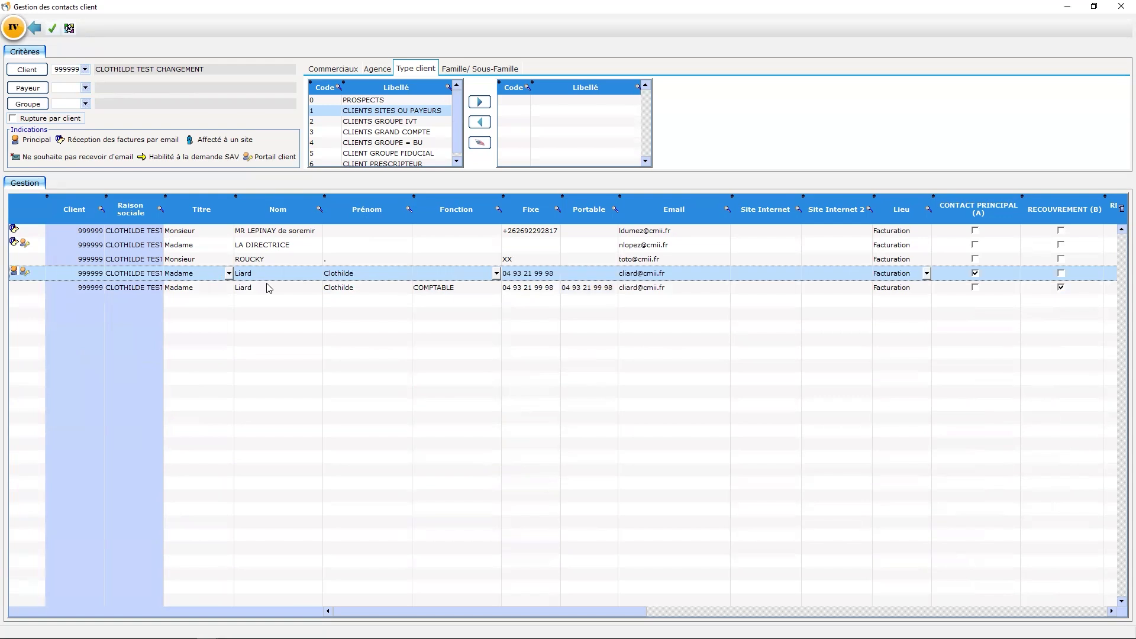
left_click(634, 274)
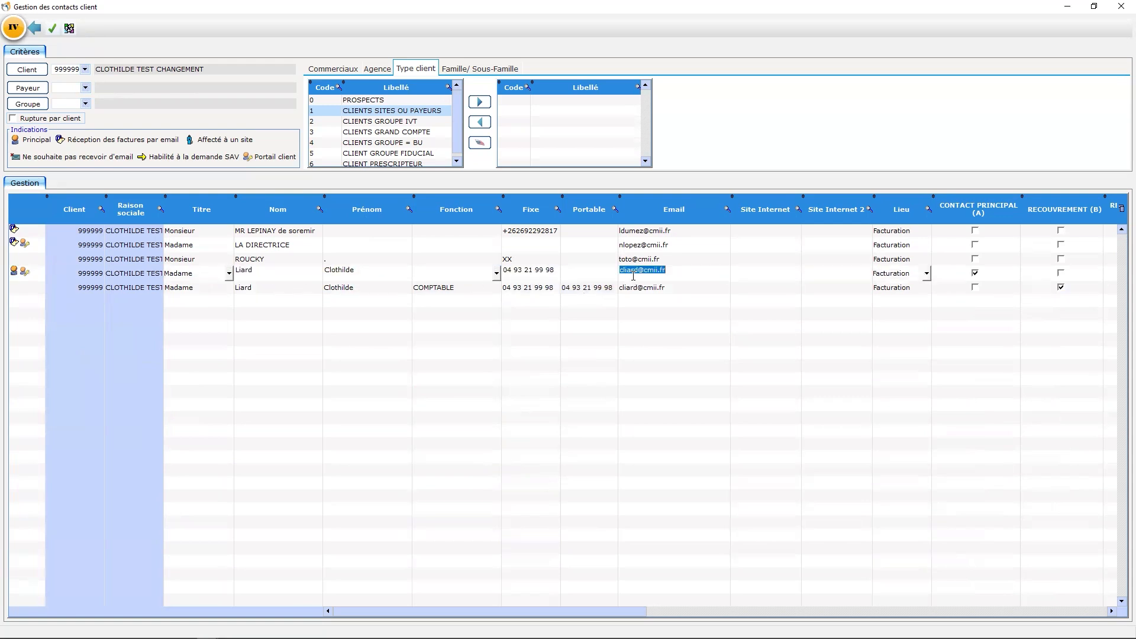
left_click_drag(603, 617, 845, 617)
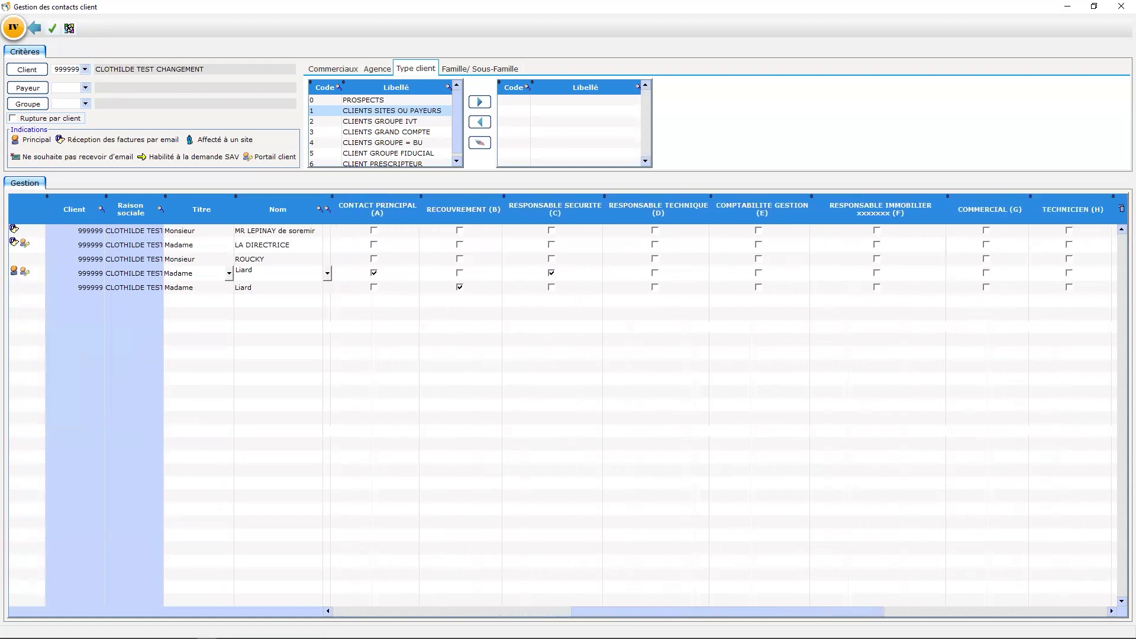
left_click(92, 276)
left_click(95, 293)
left_click(93, 276)
left_click(92, 285)
left_click(97, 278)
Step: Assign the RECOUVREMENT (B) role to the duplicate entry that is already the main contact
left_click(96, 293)
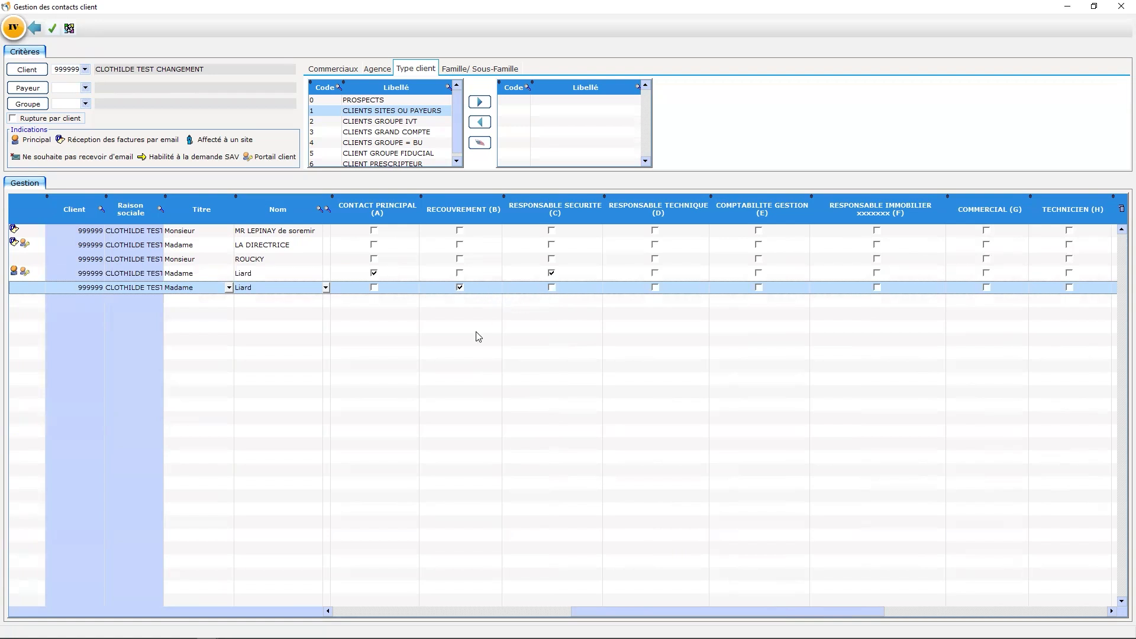
left_click(461, 274)
left_click_drag(777, 610, 521, 610)
Step: Open the main contact's record, examine its Accès portail settings and save the record
right_click(96, 277)
left_click(130, 284)
left_click(623, 179)
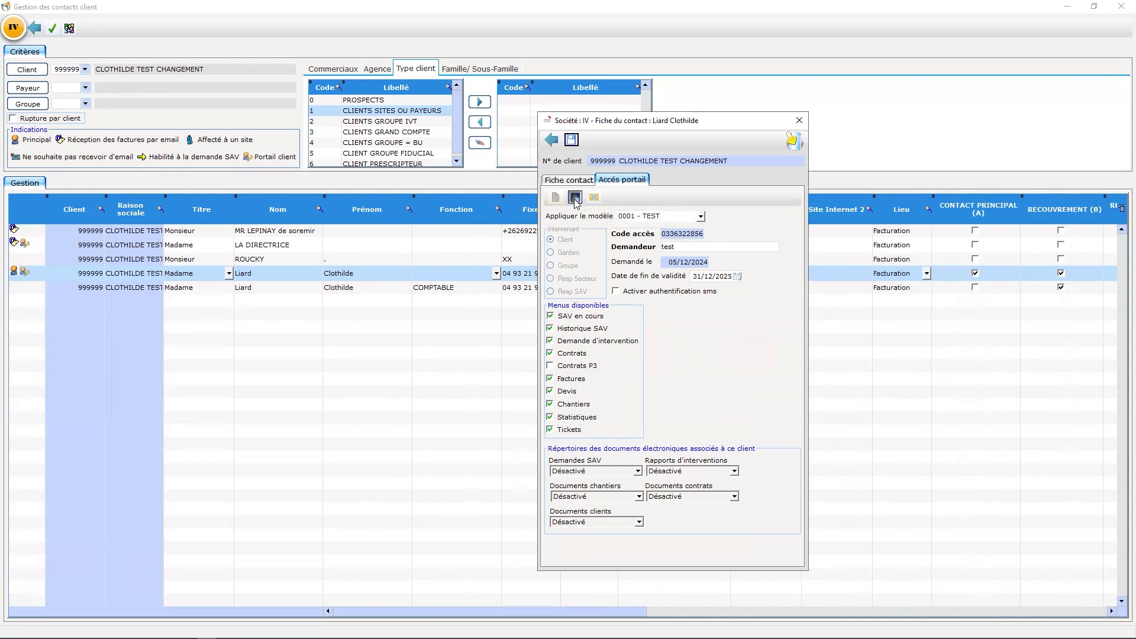
left_click(572, 140)
Step: Delete the duplicate contact whose function is COMPTABLE
left_click_drag(584, 612, 781, 611)
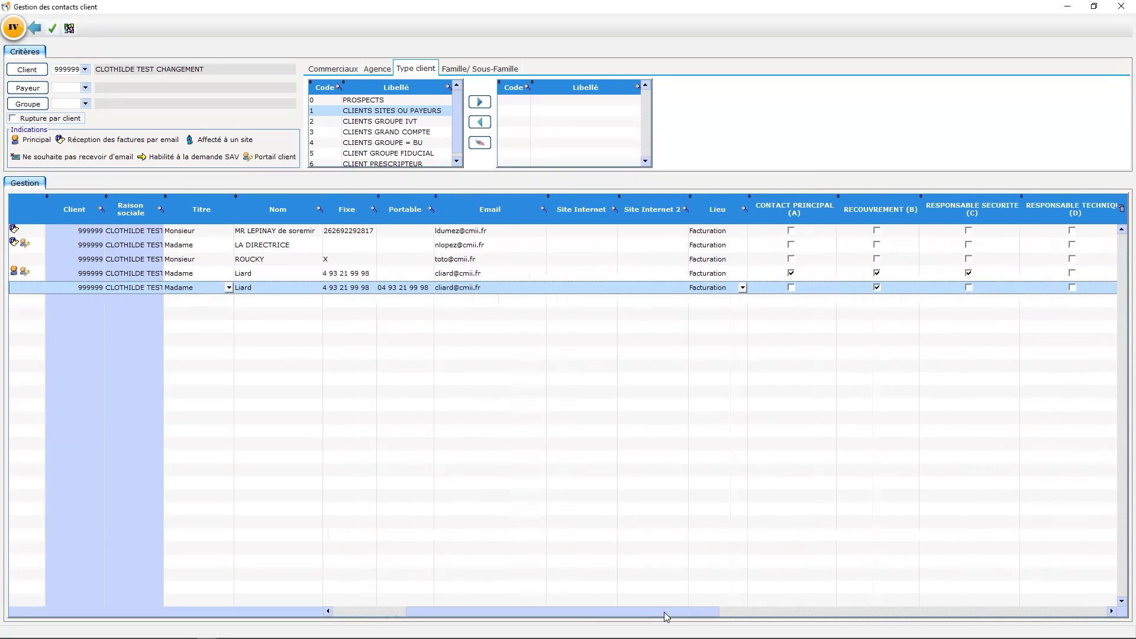
left_click(814, 278)
left_click(589, 290)
left_click_drag(698, 615, 506, 598)
right_click(100, 289)
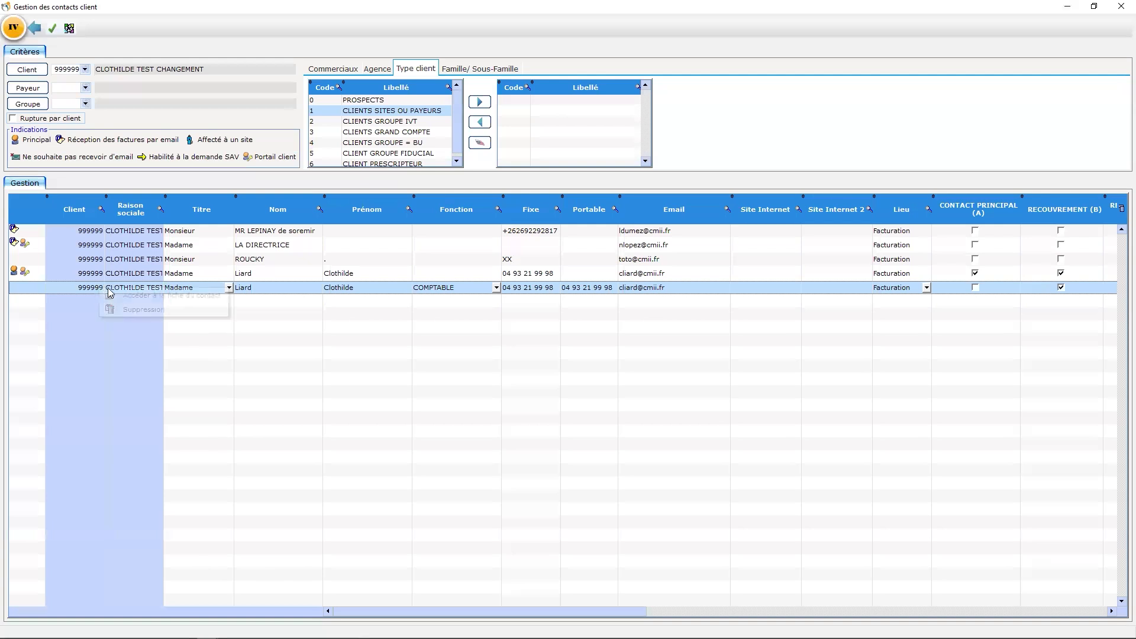
left_click(137, 308)
left_click(493, 299)
Step: Examine the indication icons and role columns of the client's remaining contacts
left_click(9, 229)
left_click(9, 243)
left_click(17, 275)
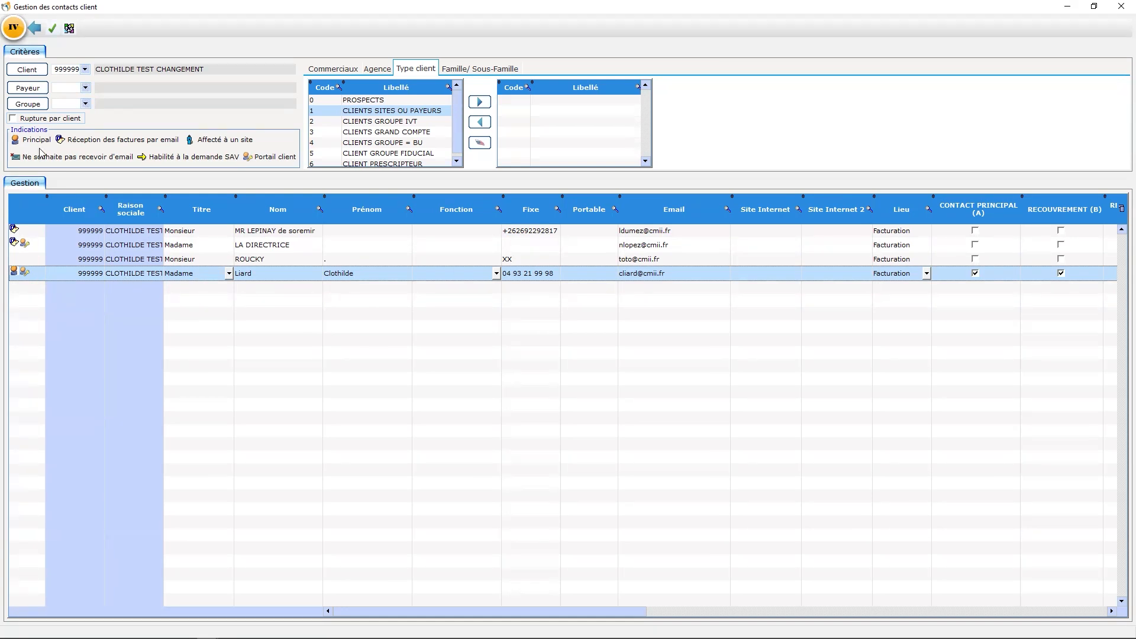
left_click(77, 69)
left_click_drag(531, 607, 626, 607)
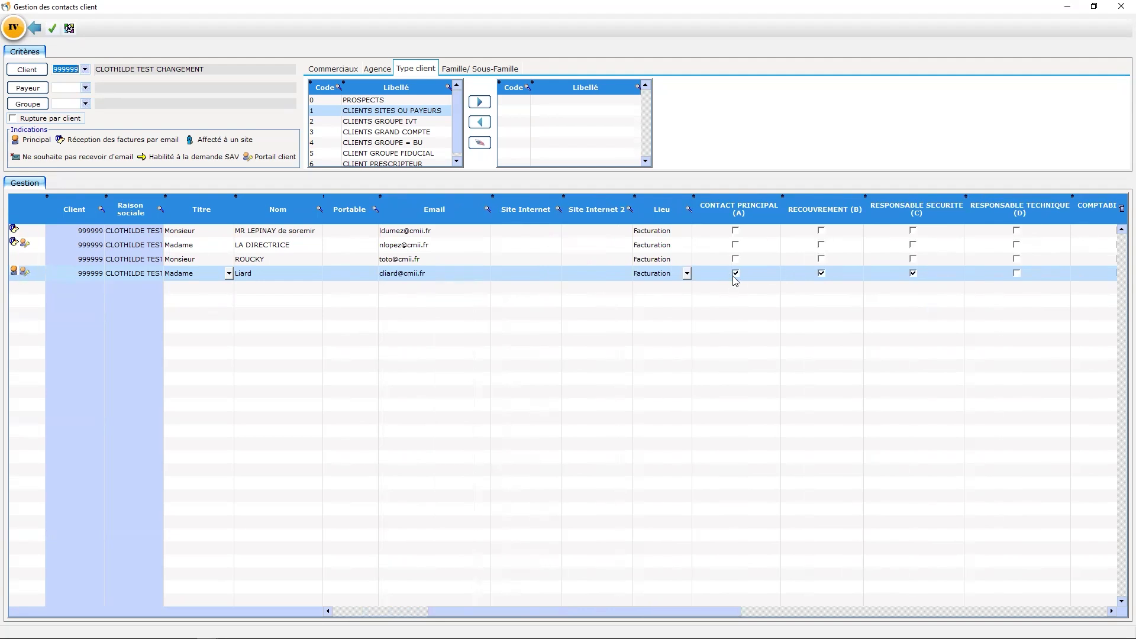
left_click_drag(655, 608, 560, 608)
Step: Clear the client criterion and load the contacts attached to the payer by entering the payer's number
key("BackSpace")
left_click(62, 87)
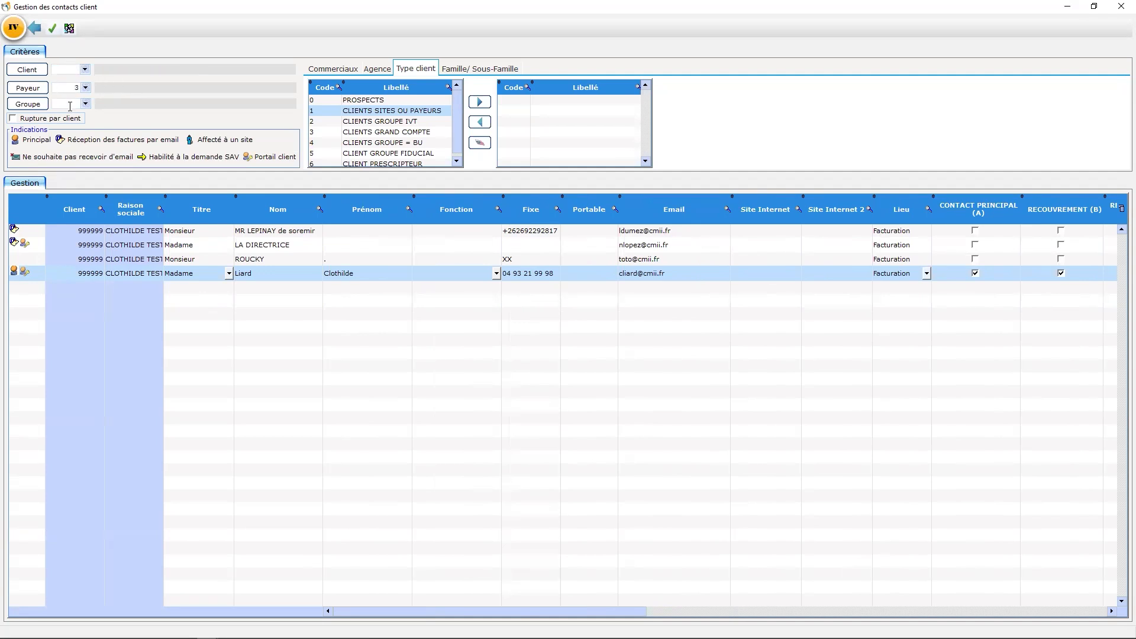
left_click(52, 28)
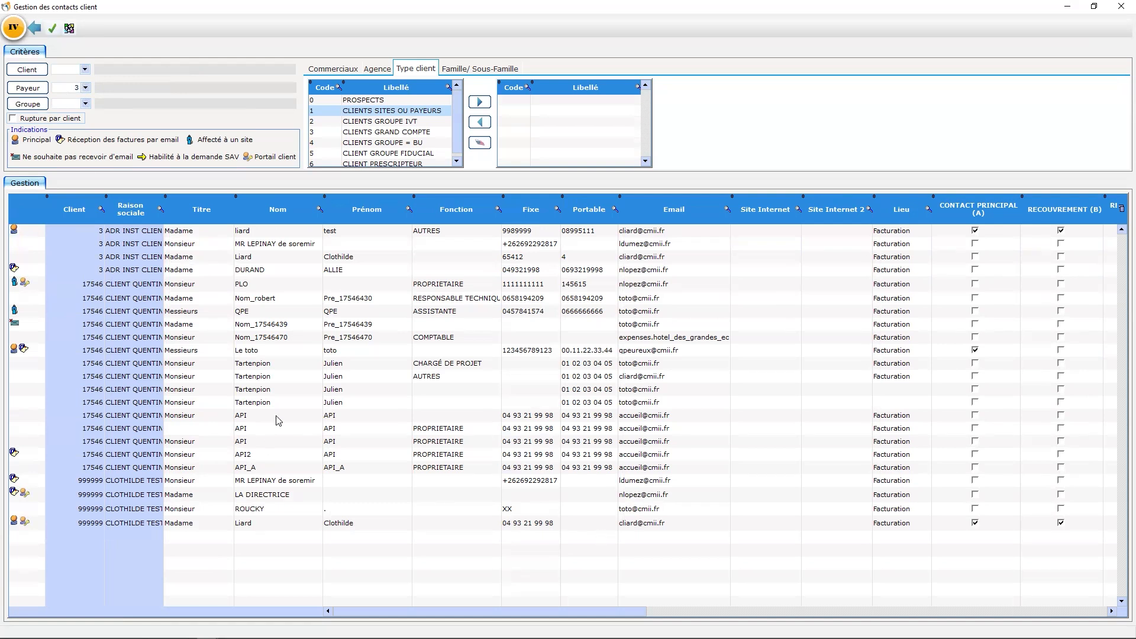
Step: Display the site assignments of the contact with the ASSISTANTE function and move their window clear of the criteria
left_click(72, 310)
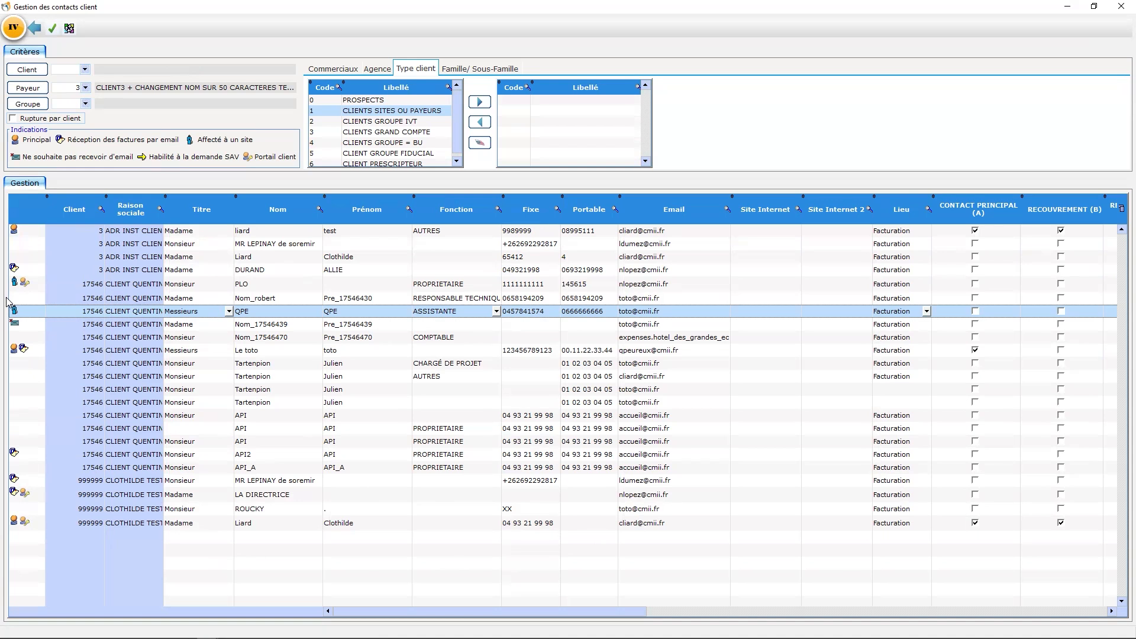
right_click(30, 314)
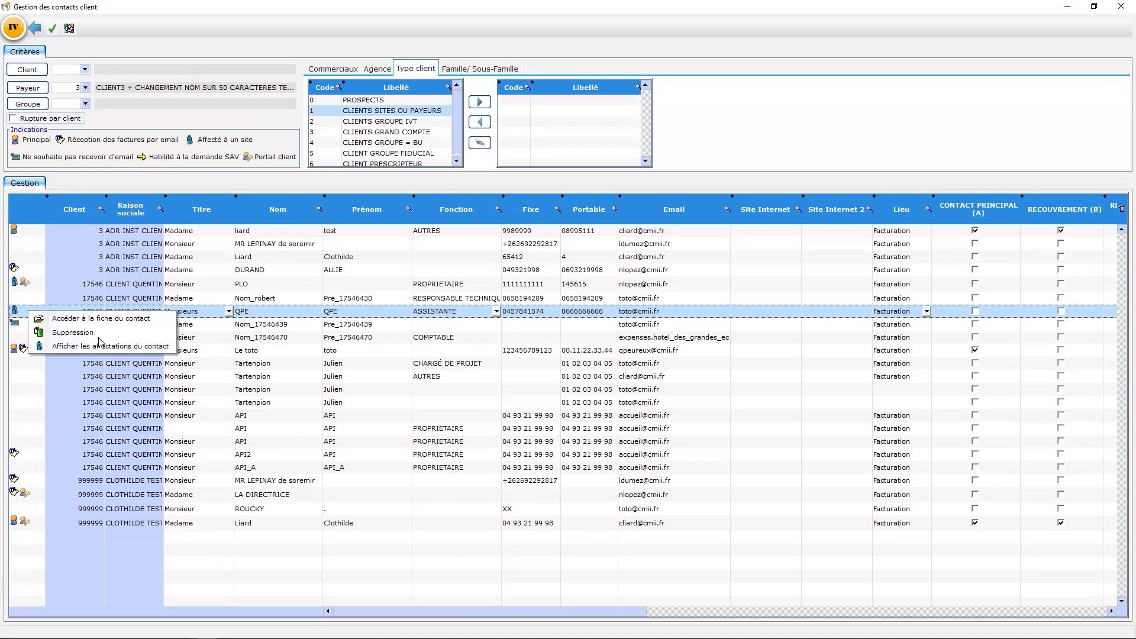
left_click(99, 351)
left_click_drag(252, 53, 453, 101)
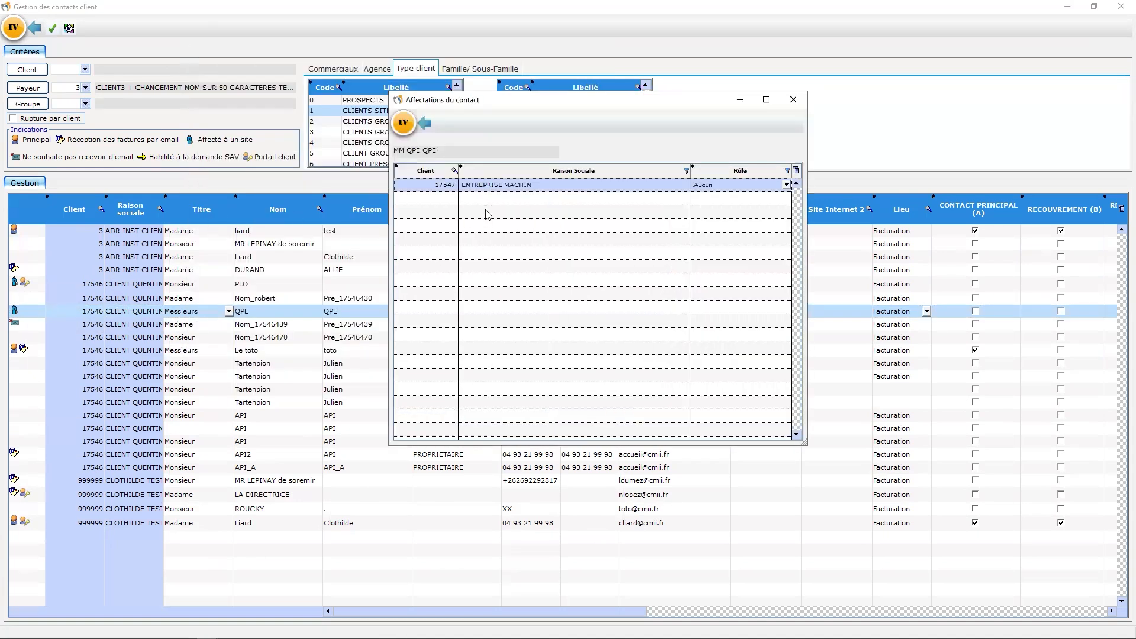
Step: Set the contact's role for ENTREPRISE MACHIN to Habilitation SAV and close the assignments window
left_click(786, 185)
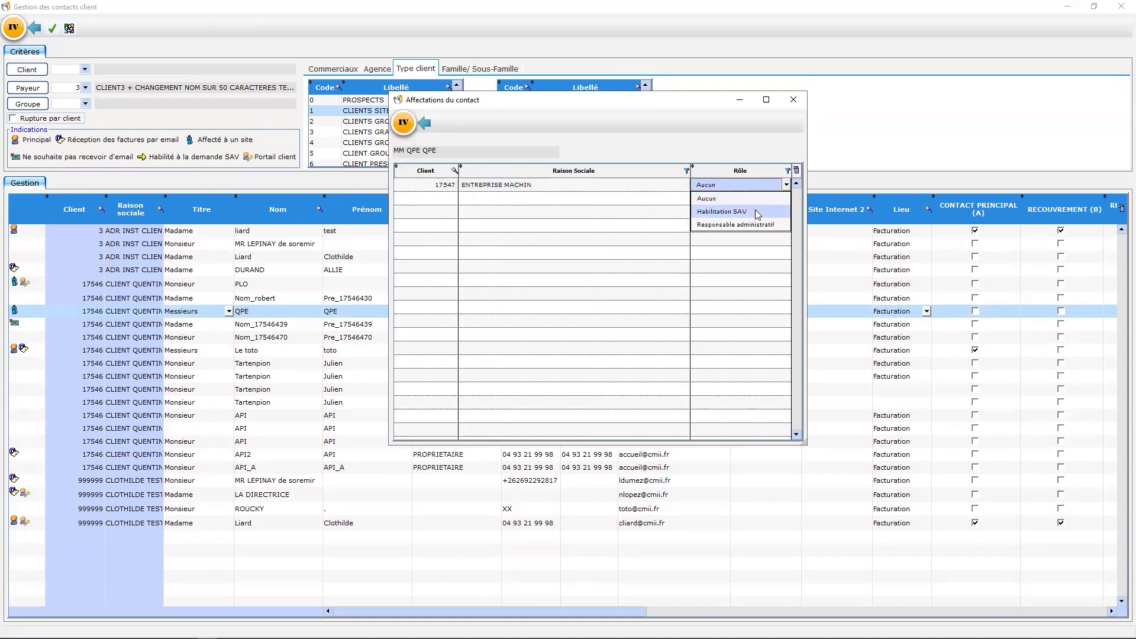
left_click(757, 212)
left_click(757, 189)
left_click(757, 188)
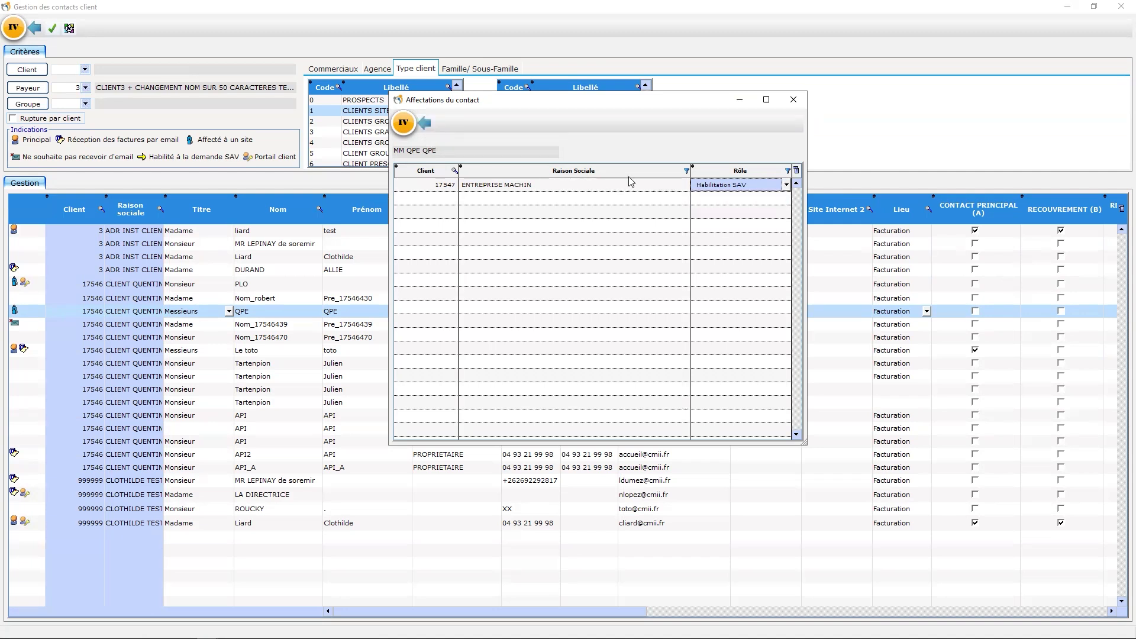
left_click(427, 124)
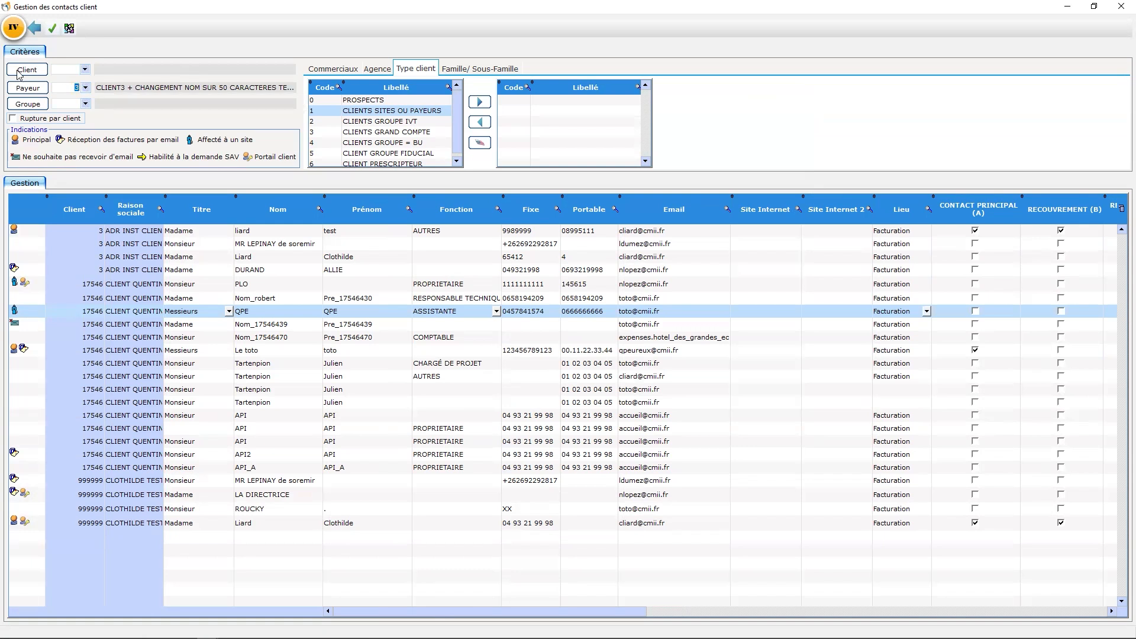
Step: Group the payer's contacts with Rupture par client and examine the contacts under each client
left_click(13, 118)
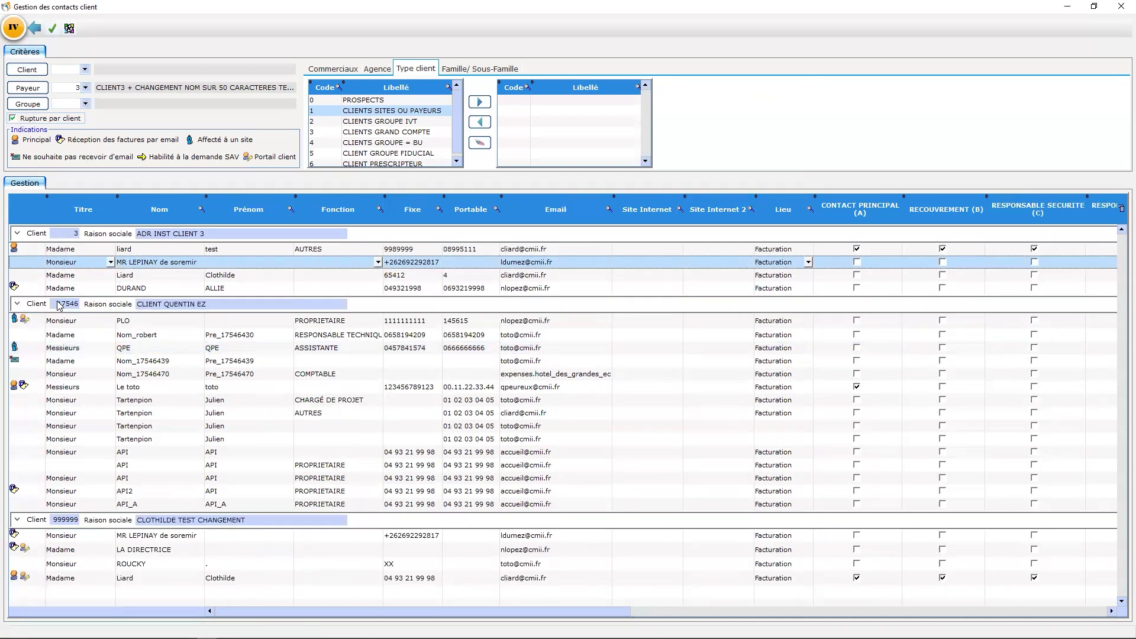
left_click(60, 320)
left_click(80, 536)
Step: Clear the payer criterion, reload all contacts and turn off Rupture par client
left_click(74, 87)
key("BackSpace")
left_click(52, 28)
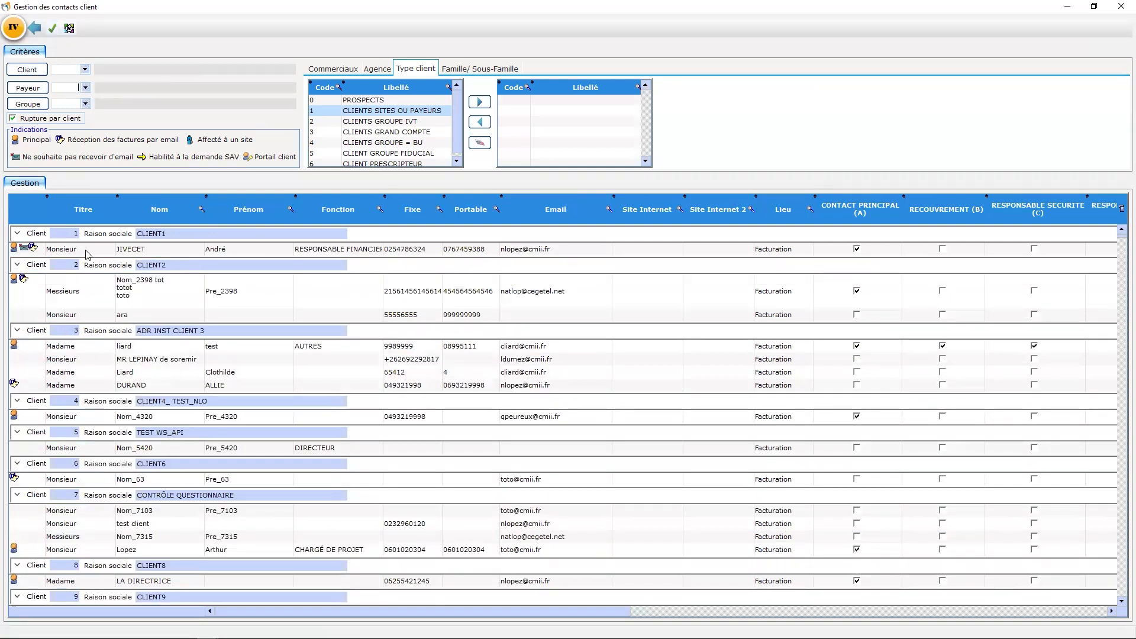
left_click(18, 120)
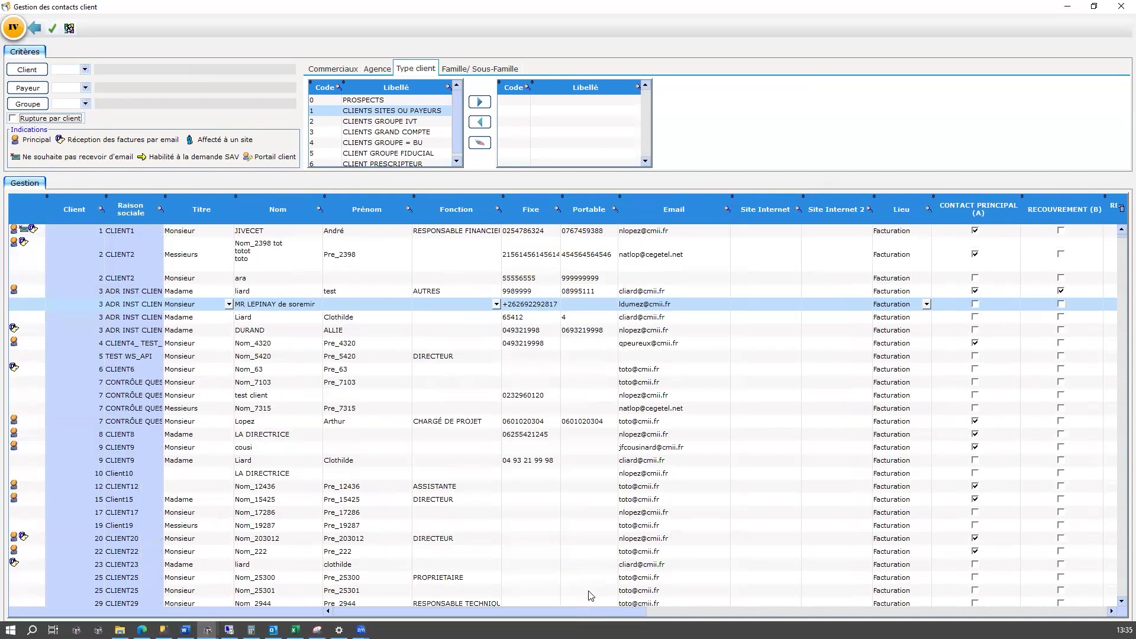
Step: Examine the contact table's export options for Excel, Word and XML, and close the client contact management window
left_click_drag(521, 613, 436, 251)
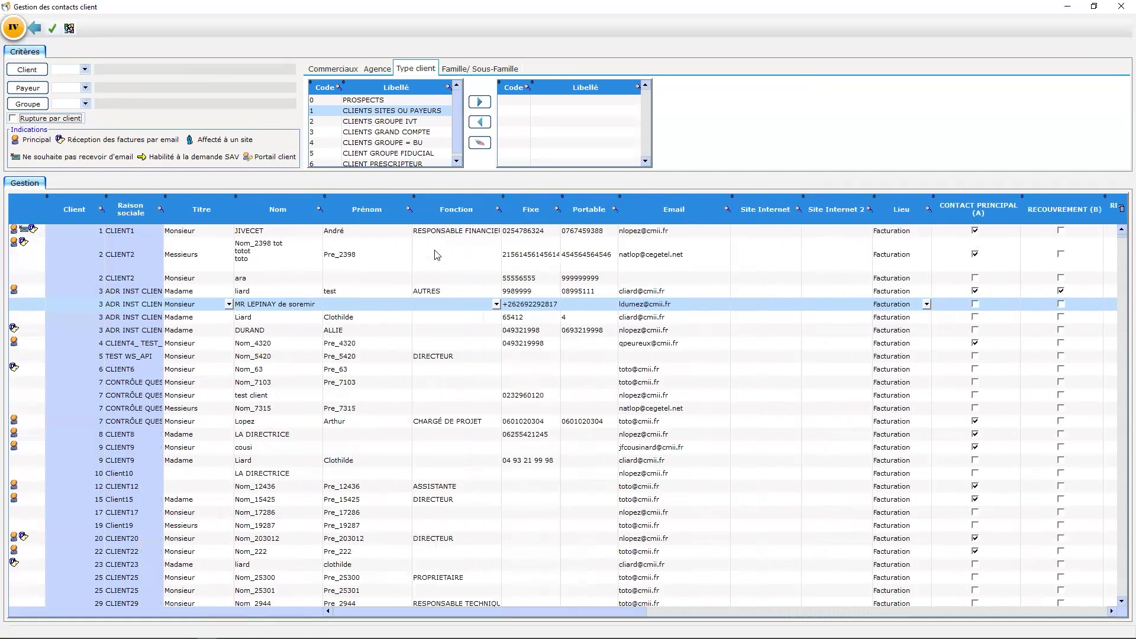
scroll(706, 368, "down", 1)
scroll(708, 371, "down", 8)
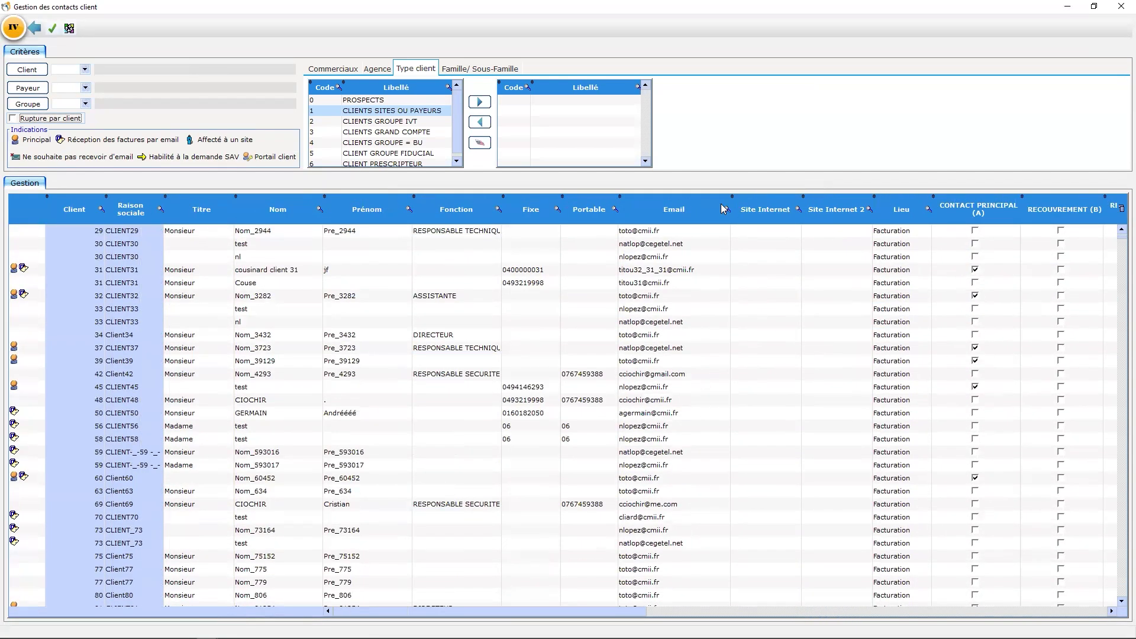
left_click(721, 616)
right_click(1098, 314)
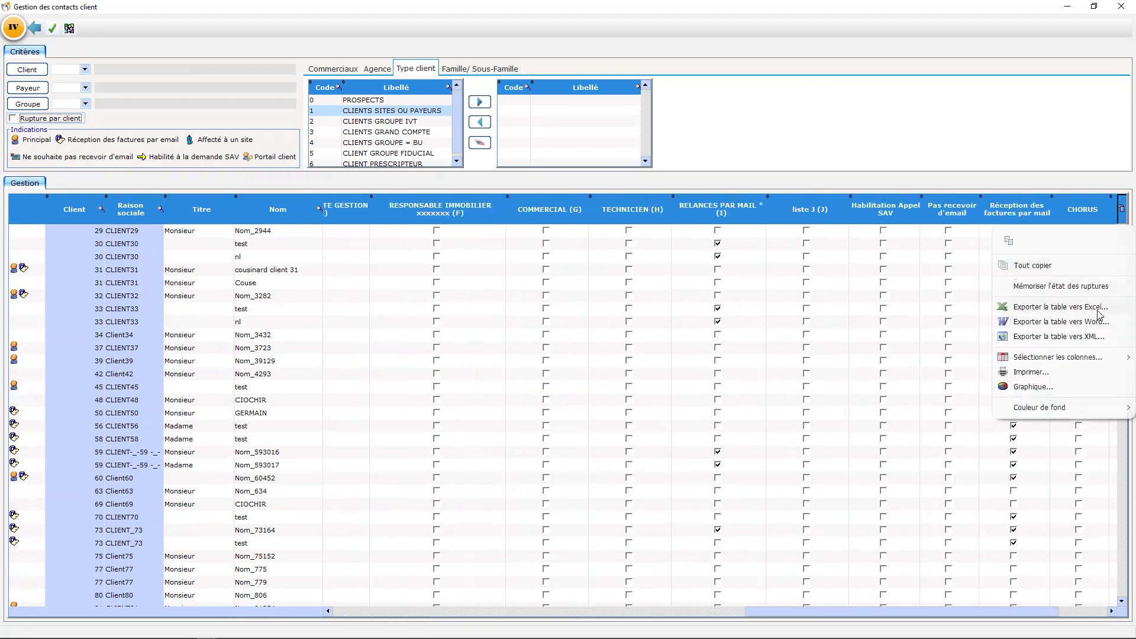
left_click(992, 3)
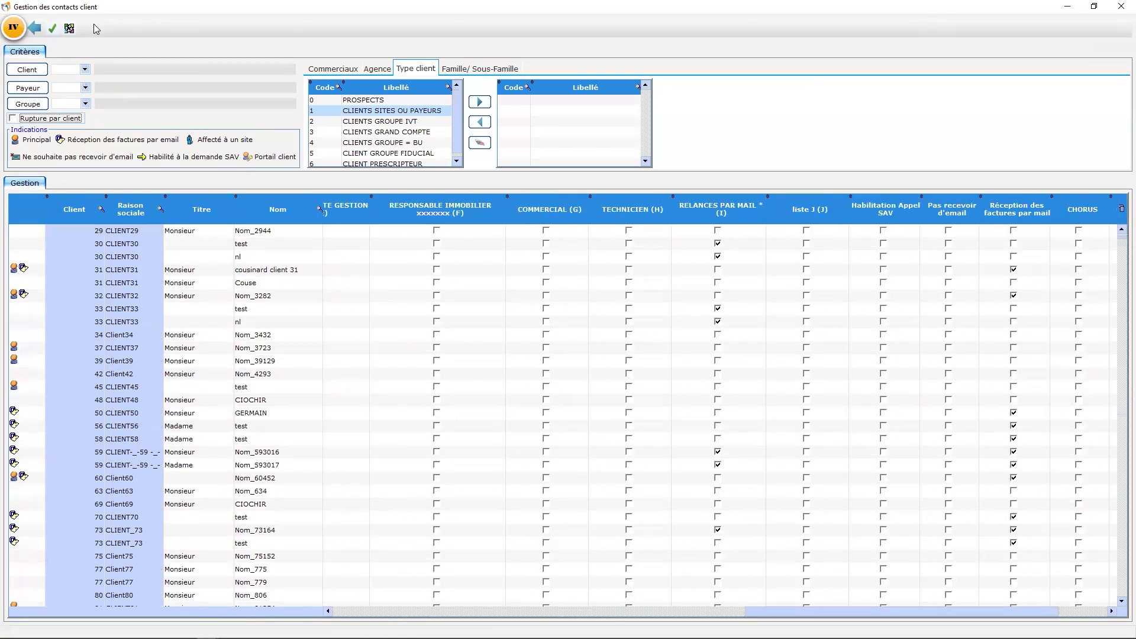
left_click(34, 28)
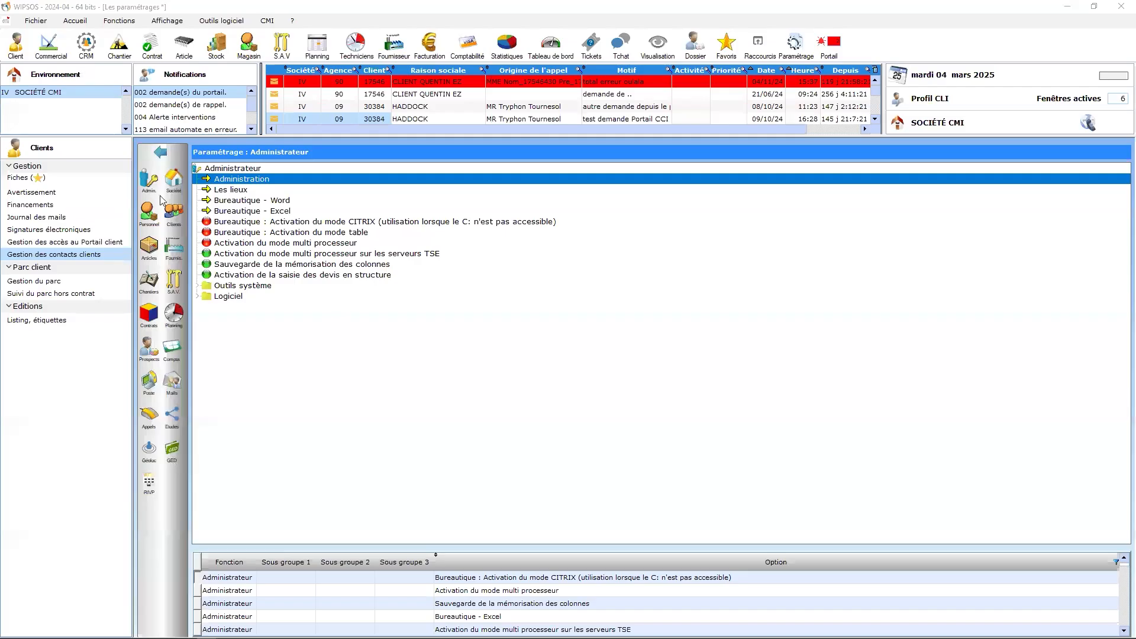
Step: Review the CLI user's general rights in the application administration, quit it and reopen the client contact management
double_click(237, 179)
left_click(295, 171)
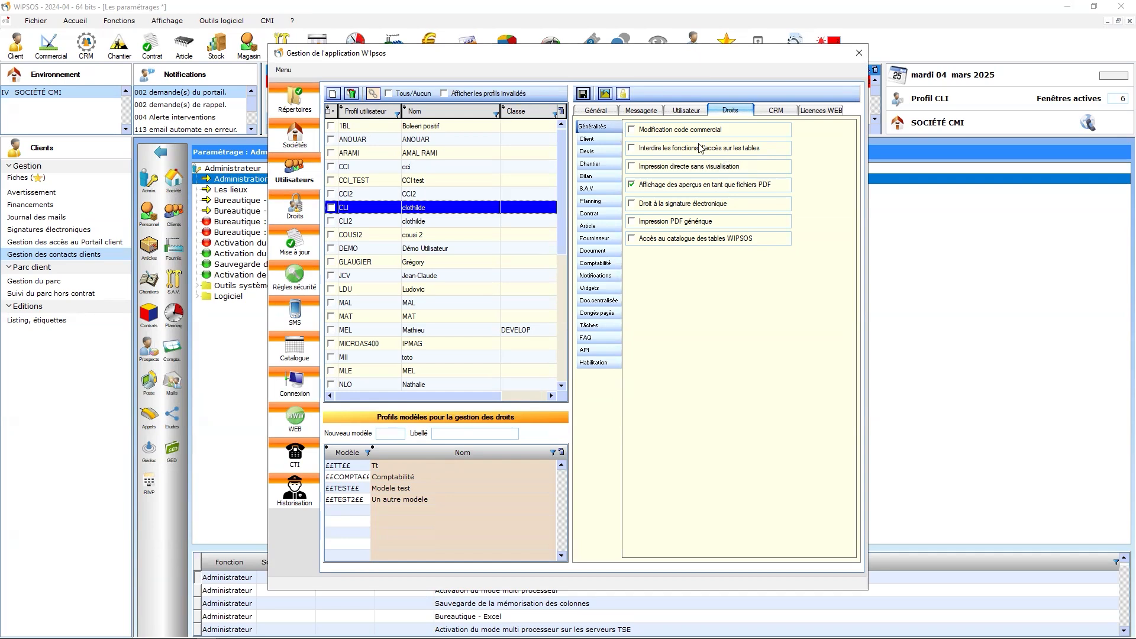
left_click(283, 69)
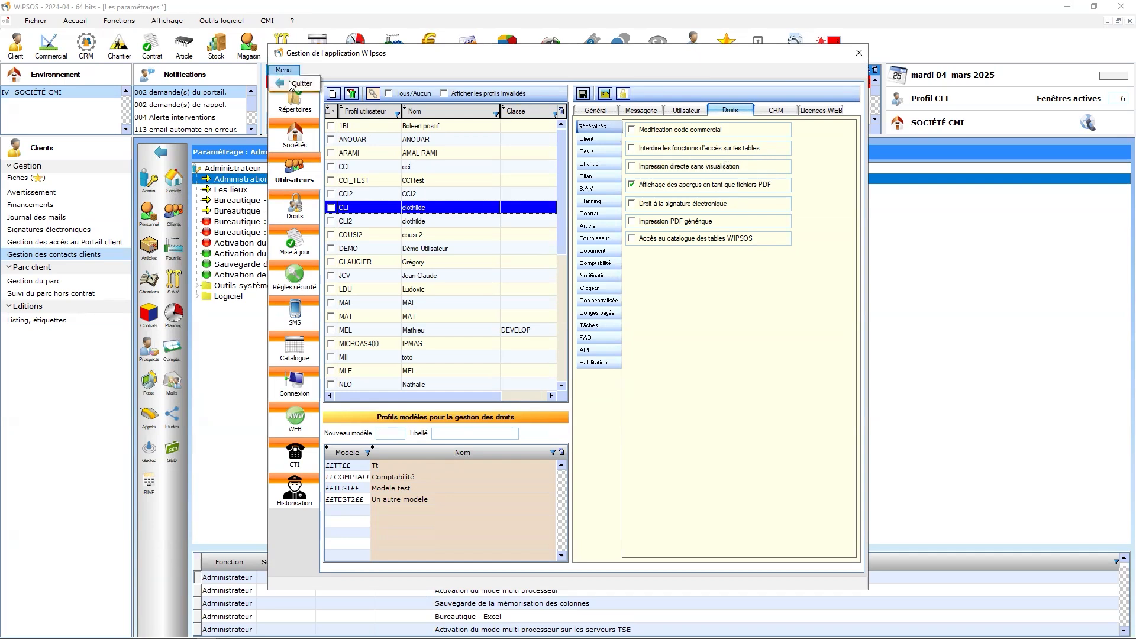
left_click(294, 87)
left_click(24, 256)
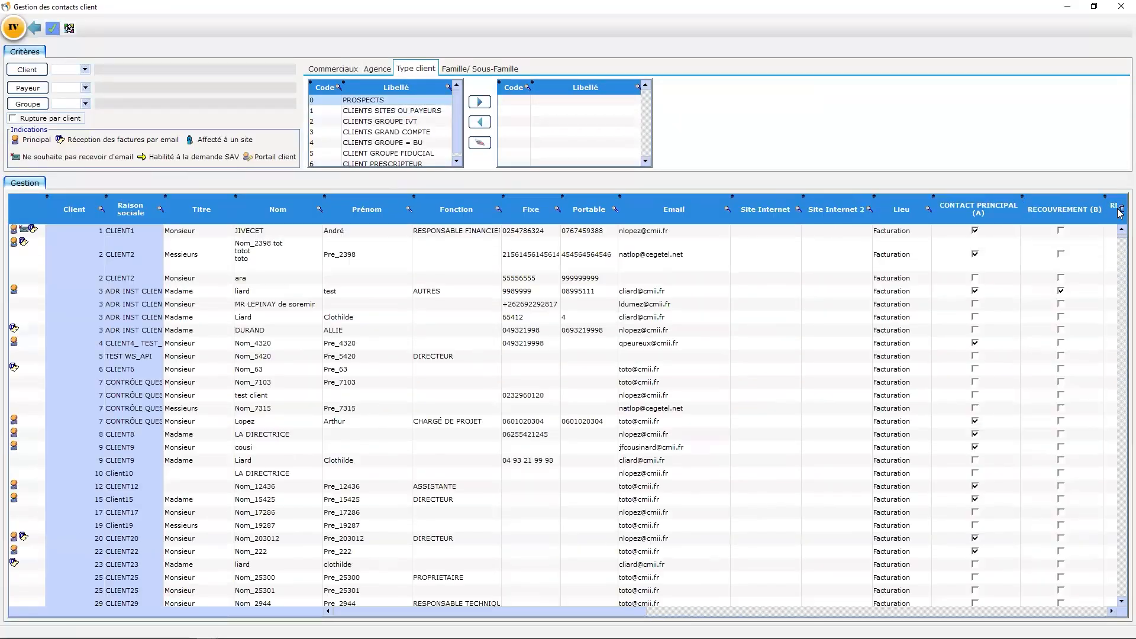
Step: Examine the contact table's list of selectable columns and look over its role columns
right_click(1117, 229)
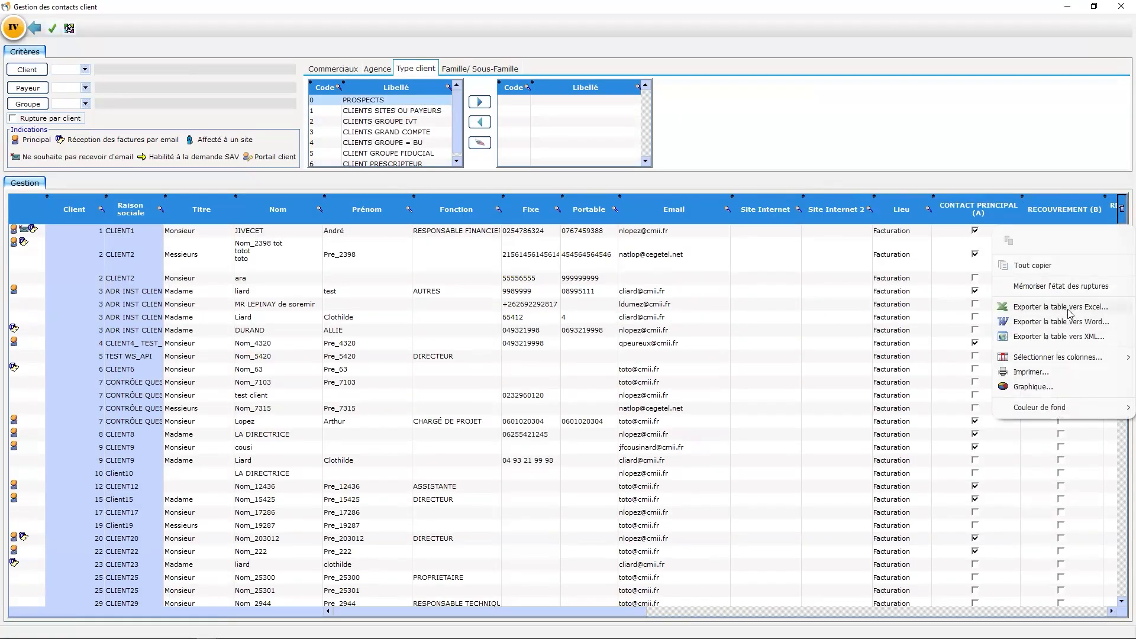
mouse_move(1109, 358)
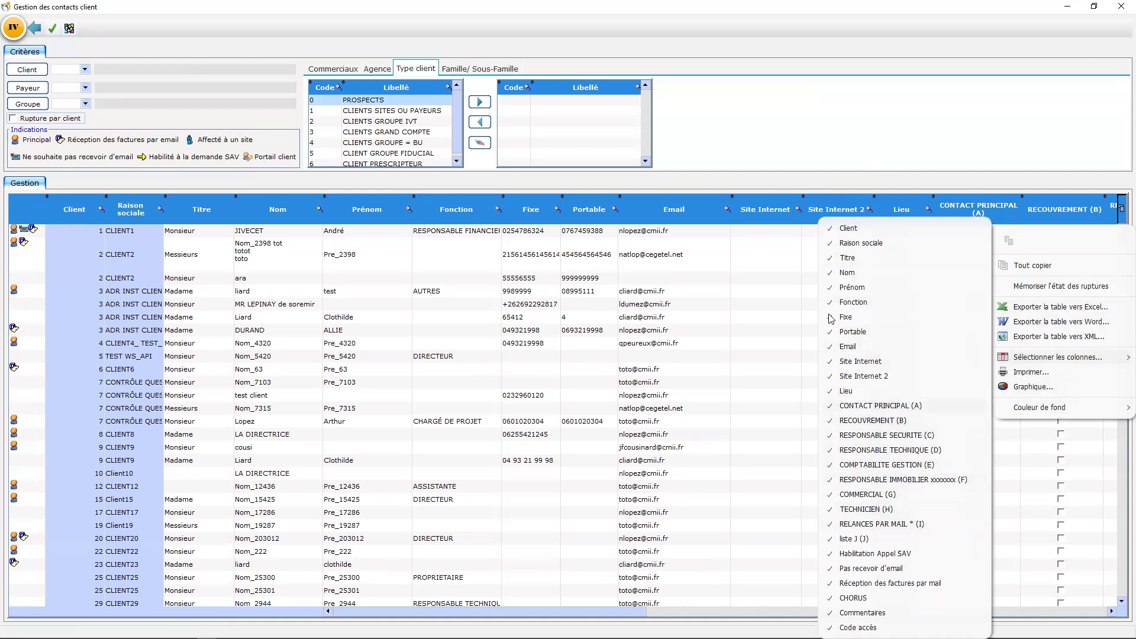
left_click(123, 185)
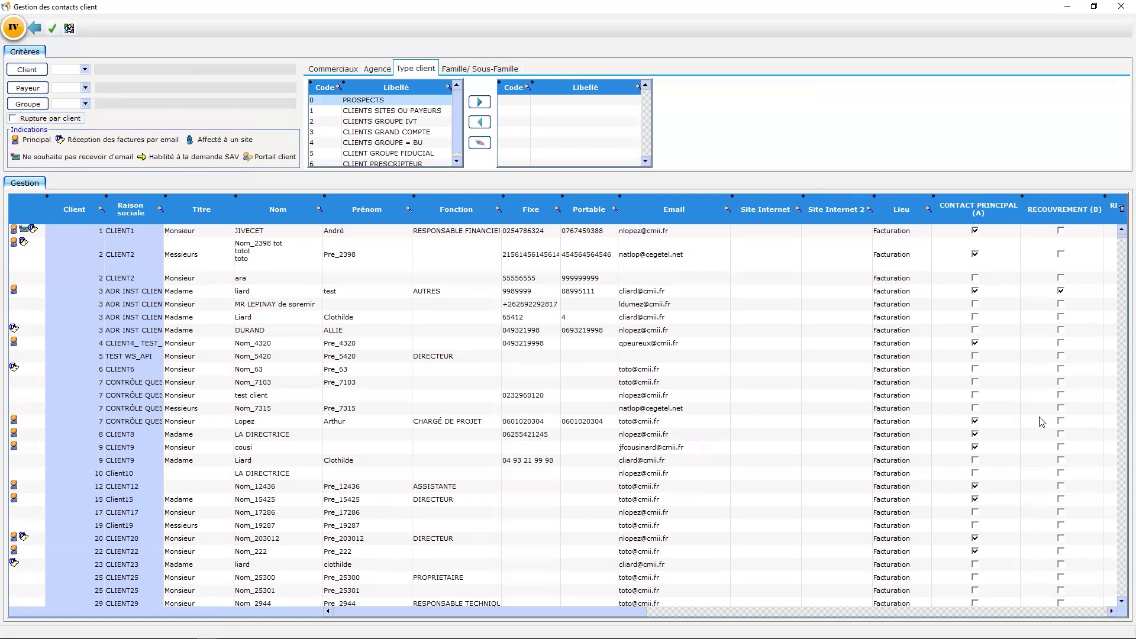
left_click_drag(622, 613, 788, 612)
left_click_drag(690, 615, 861, 614)
Step: Hide the contact table's role columns A to E, from CONTACT PRINCIPAL (A) through COMPTABILITE GESTION (E)
left_click(1121, 209)
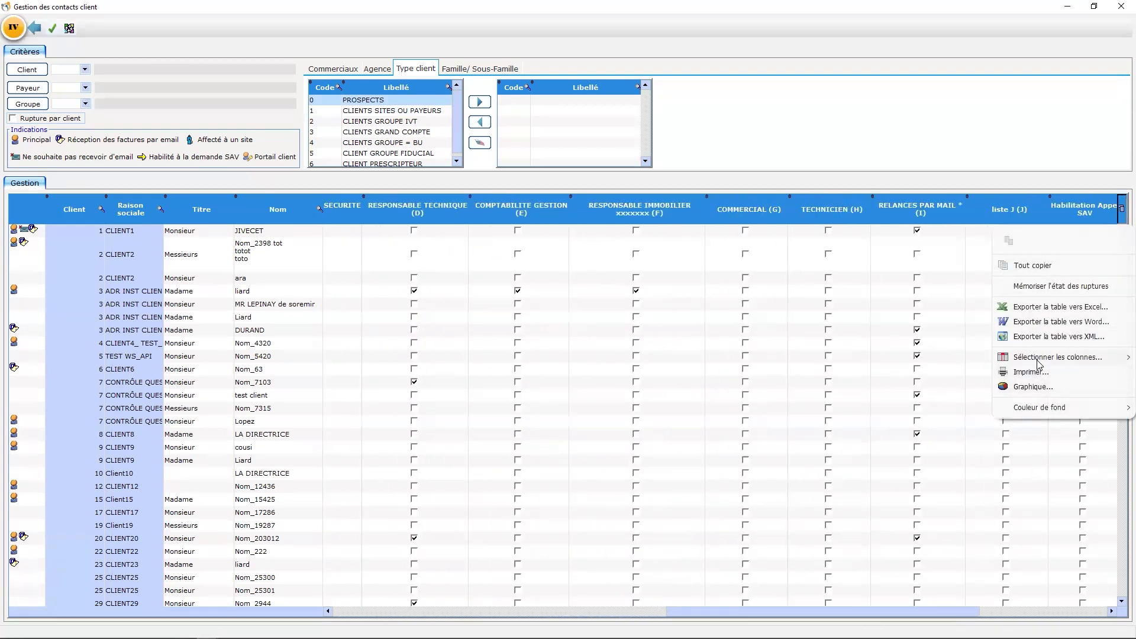
mouse_move(1042, 358)
left_click(879, 407)
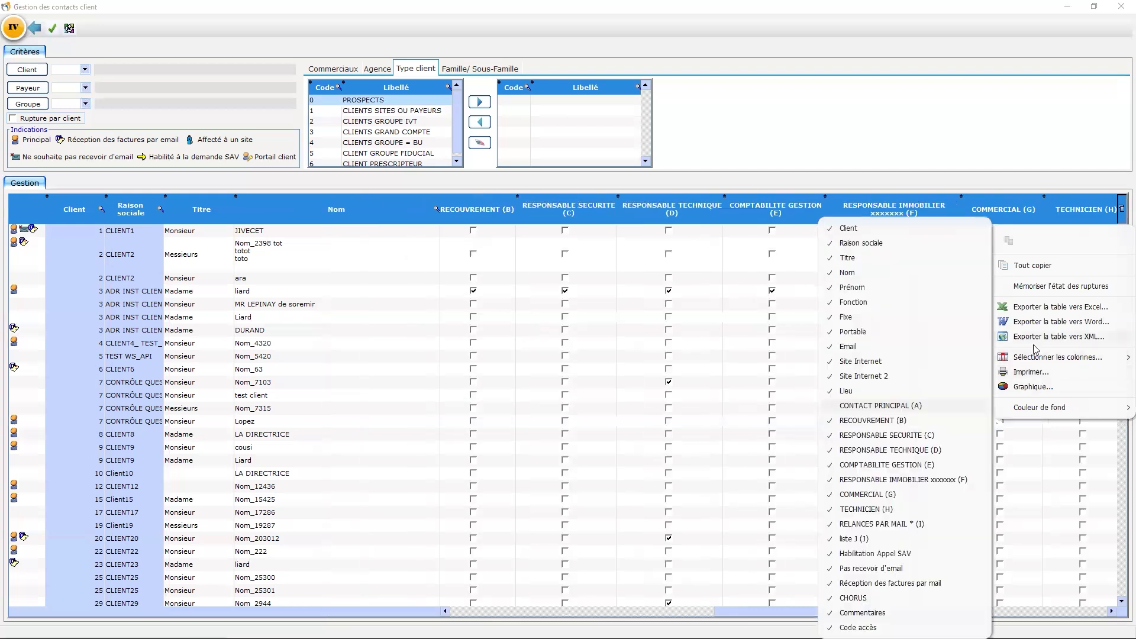
left_click(947, 422)
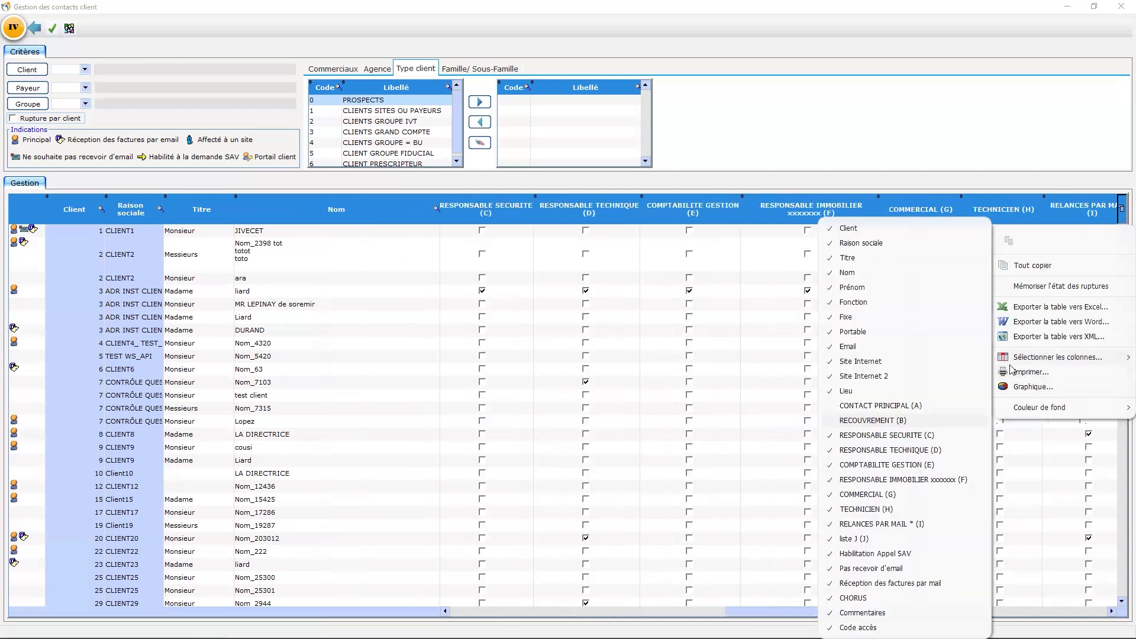
left_click(877, 436)
left_click(850, 453)
left_click(865, 466)
Step: Export the contact table with its remaining columns to Excel and return to the contact management window
left_click(1120, 214)
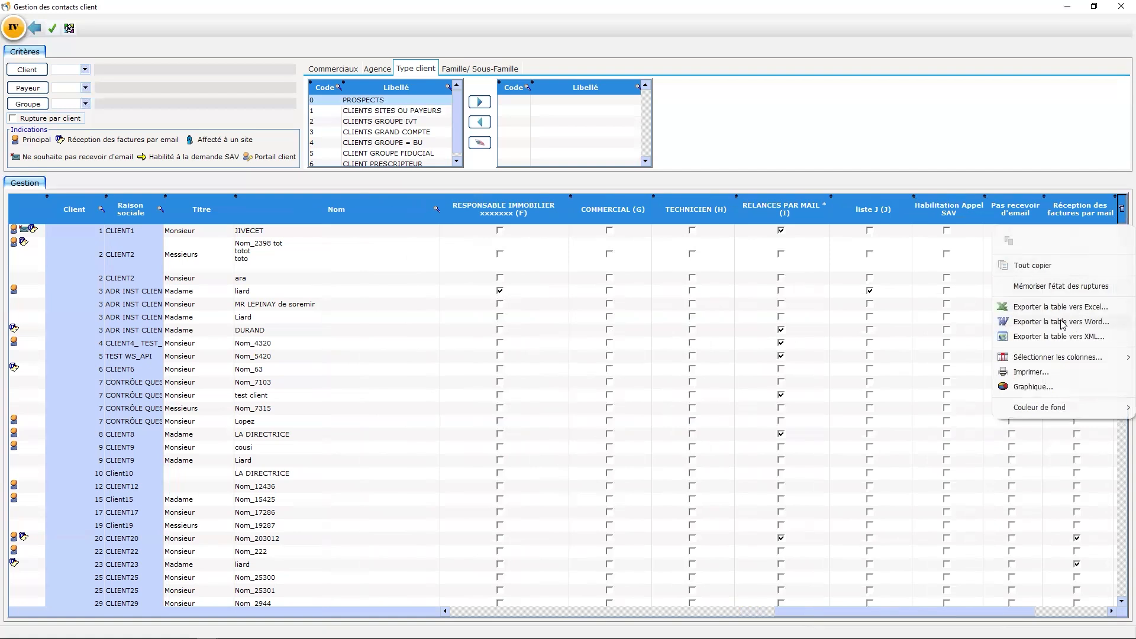
left_click(1044, 307)
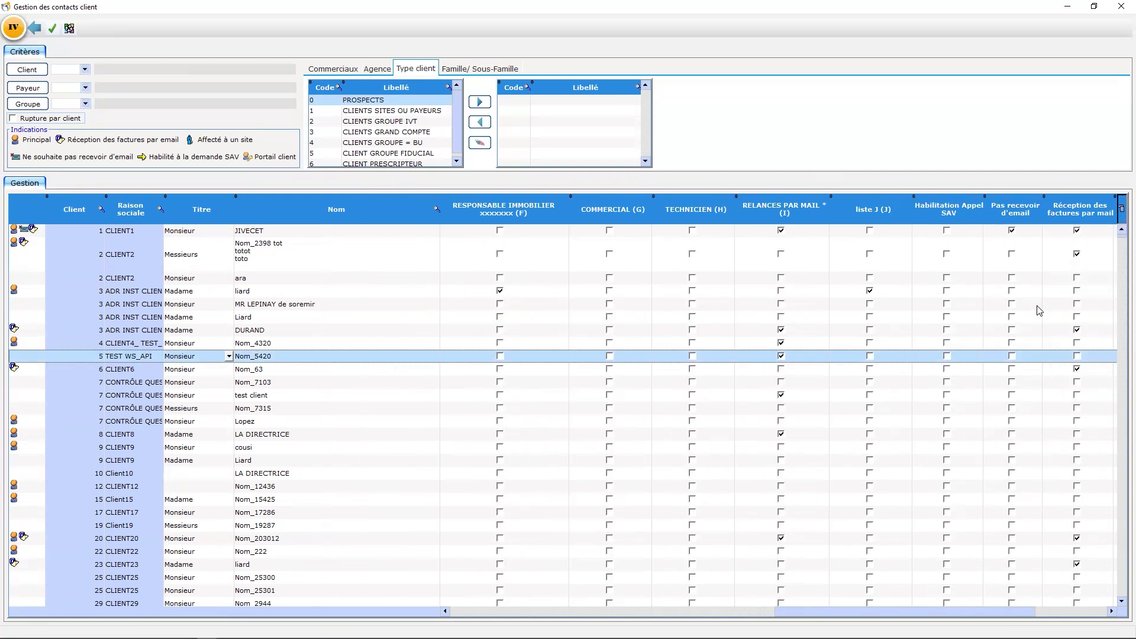
left_click(776, 24)
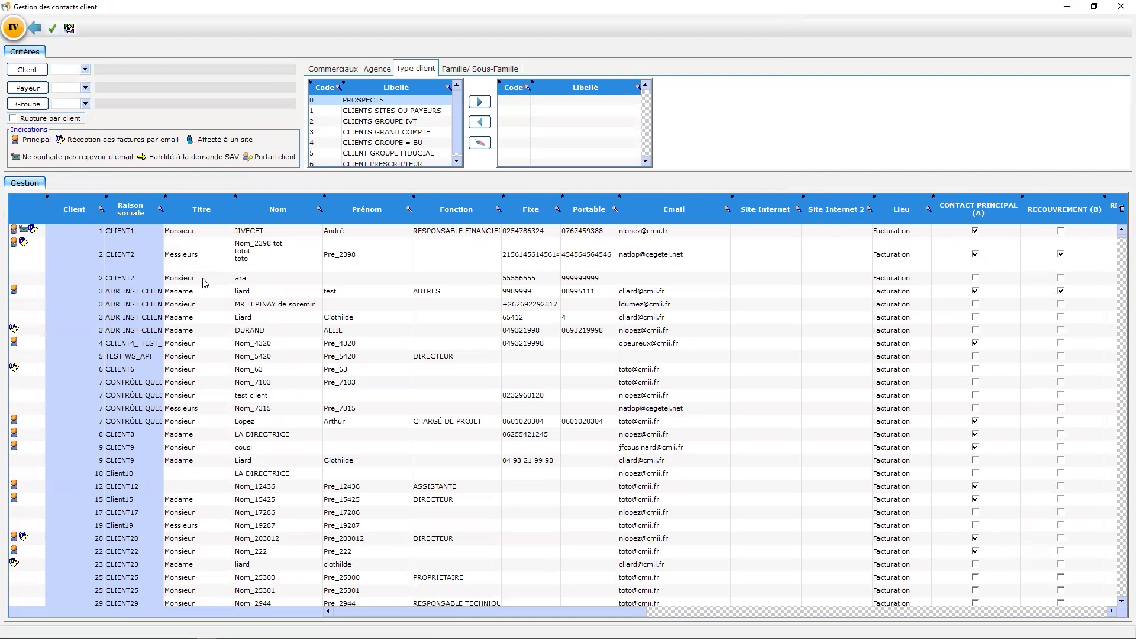
Step: Open the record of CLIENT2's second contact and try to assign the distribution role A - CONTACT PRINCIPAL
right_click(256, 282)
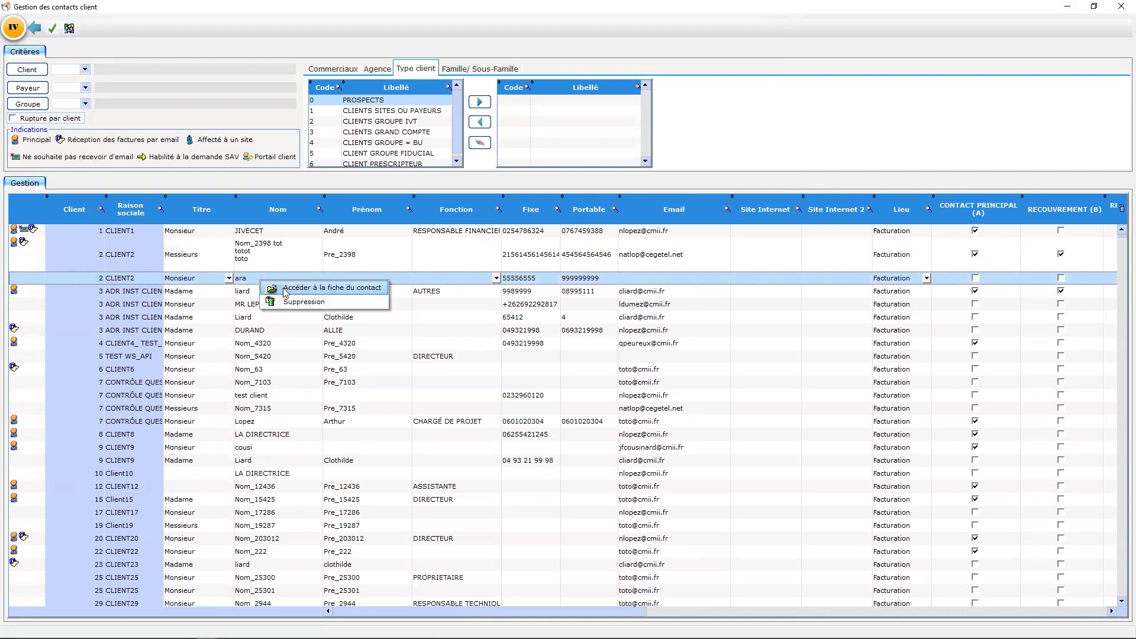
left_click(322, 290)
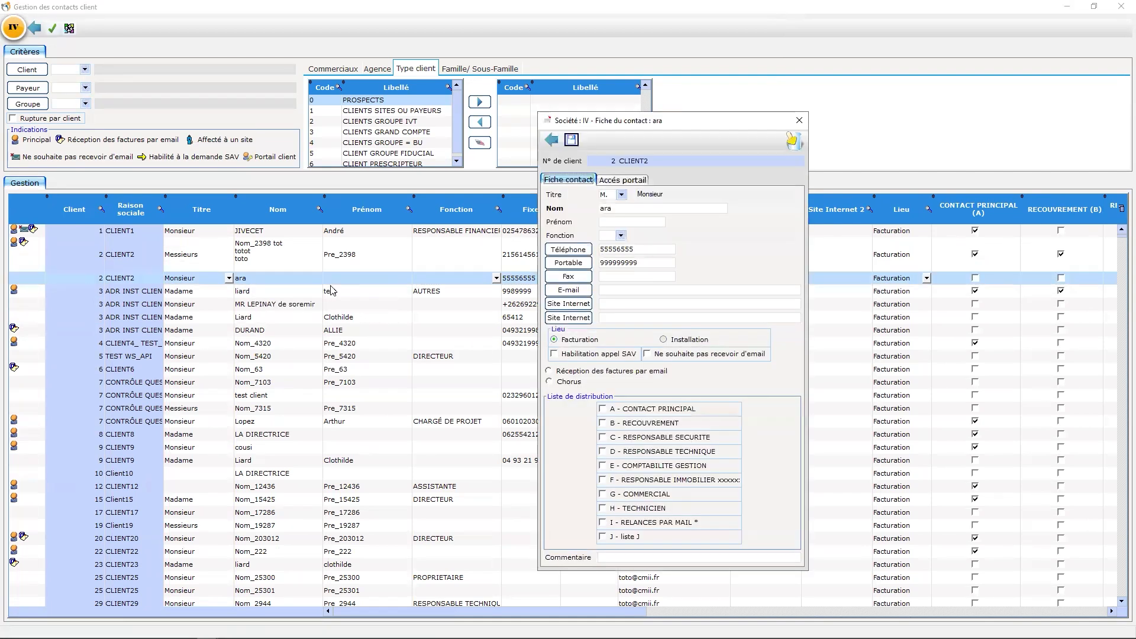
left_click(615, 409)
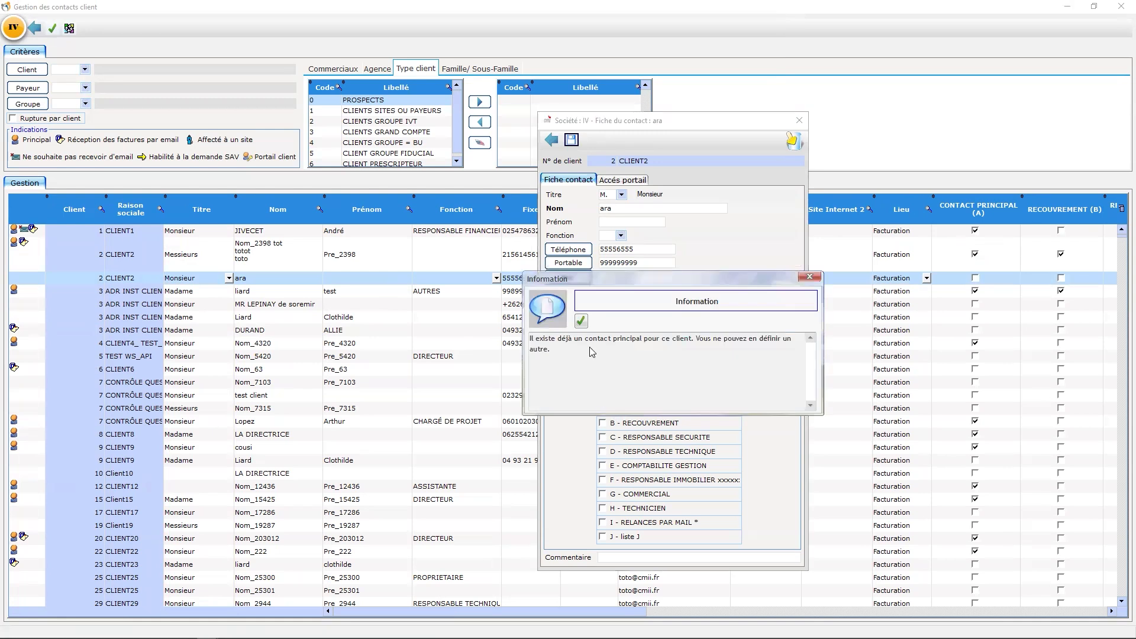
left_click(586, 325)
Step: Enable Habilitation appel SAV, Ne souhaite pas recevoir d'email and distribution roles B, C, D and E for the CLIENT2 contact
left_click(603, 425)
left_click(603, 438)
left_click(602, 424)
left_click(603, 440)
left_click(562, 354)
left_click(649, 356)
left_click(604, 424)
left_click(602, 424)
left_click(602, 438)
left_click(602, 452)
left_click(603, 466)
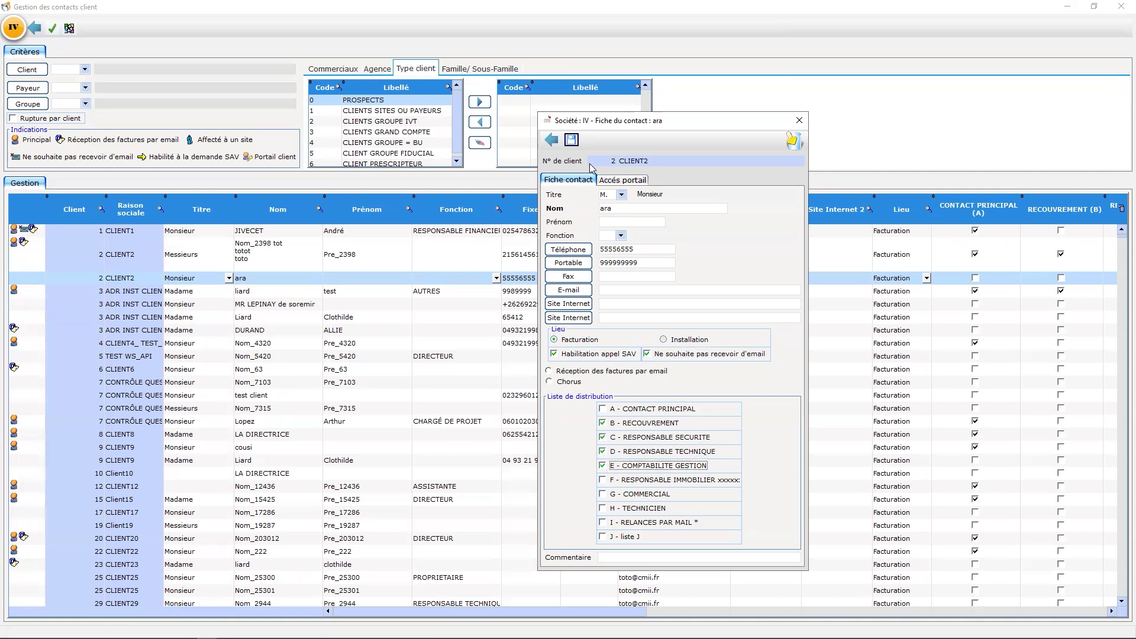
Step: Save the CLIENT2 contact's record and check the updated roles in the contact table
left_click(572, 141)
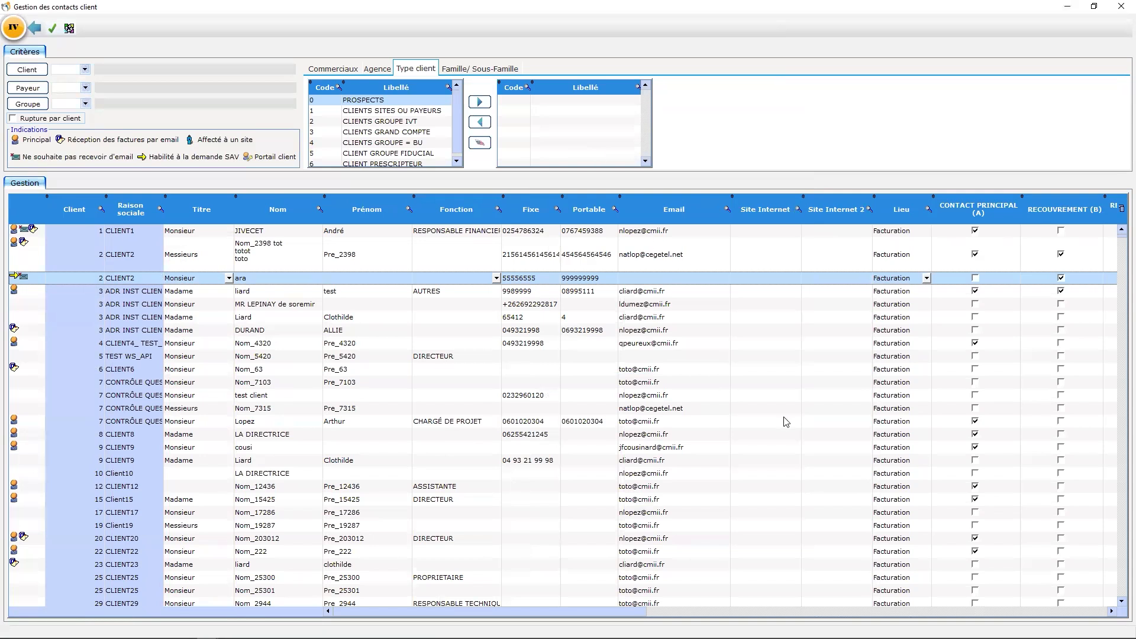
left_click_drag(625, 612, 752, 612)
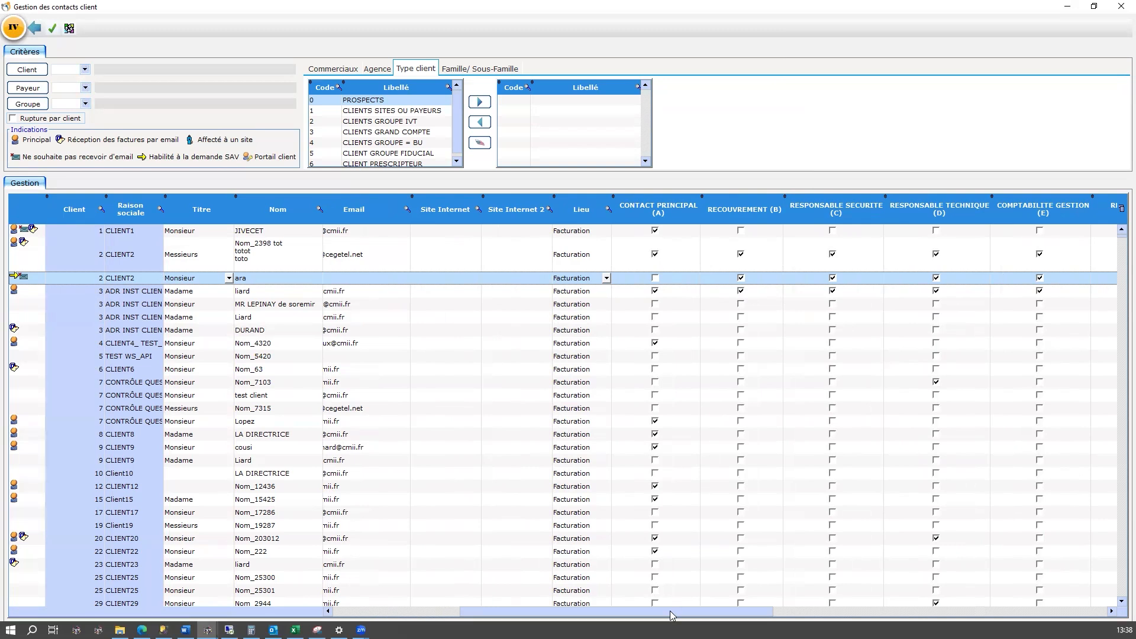
left_click_drag(681, 609, 506, 583)
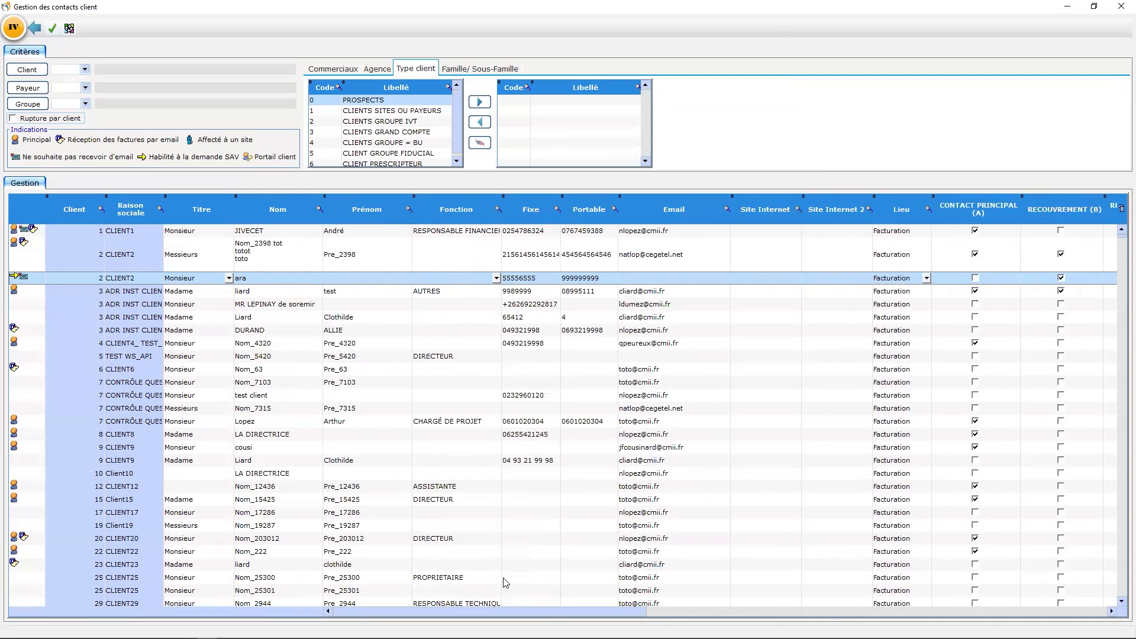